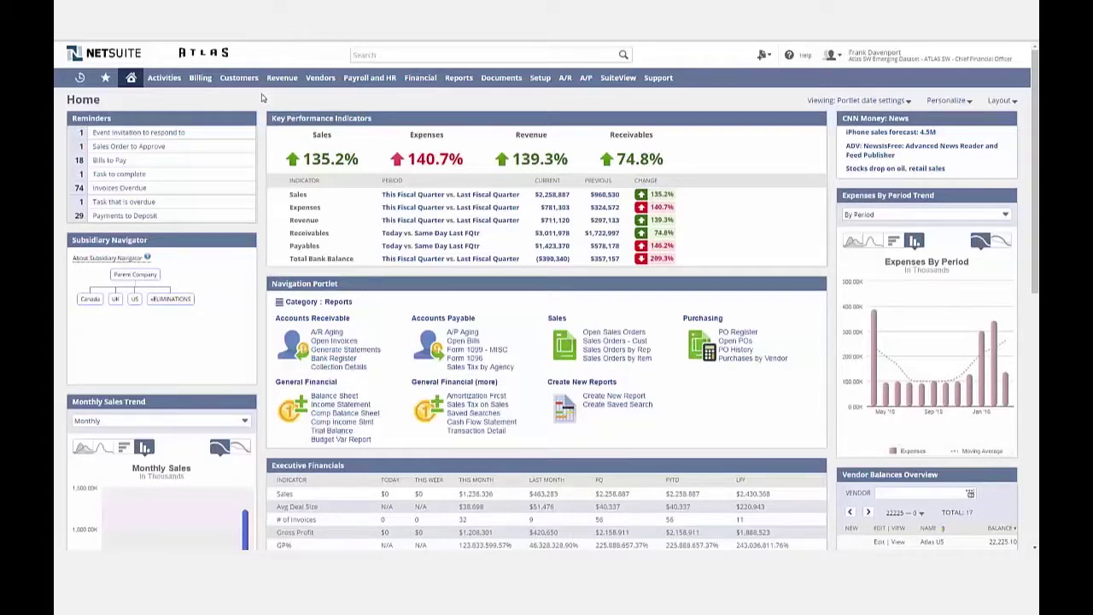
- Search 'Subsidiaries' globally and open the Subsidiaries list page
left_click(379, 53)
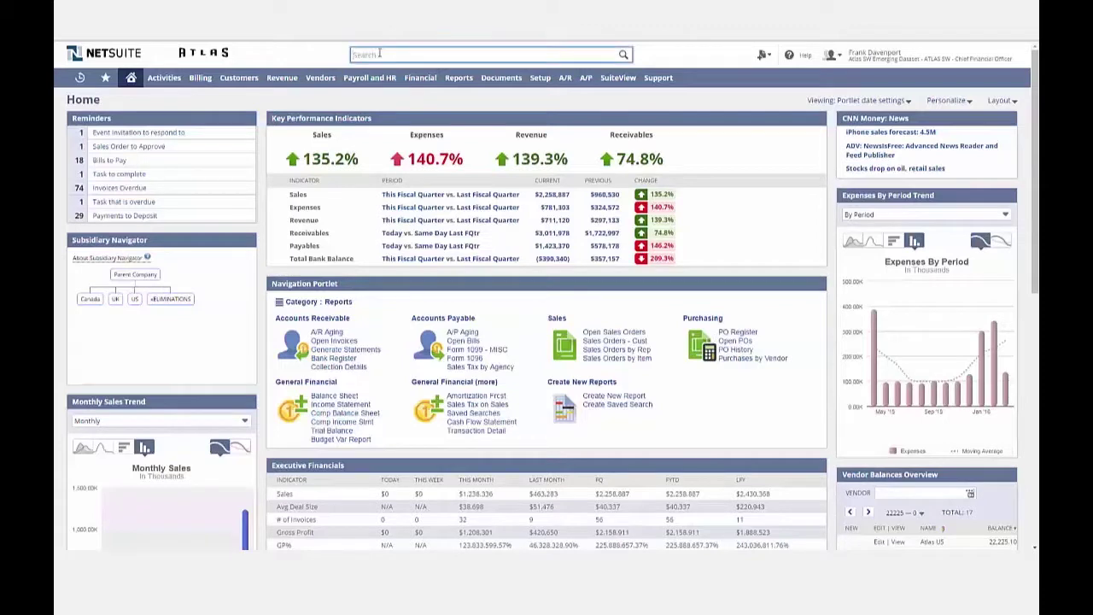
type("Subsidiaries")
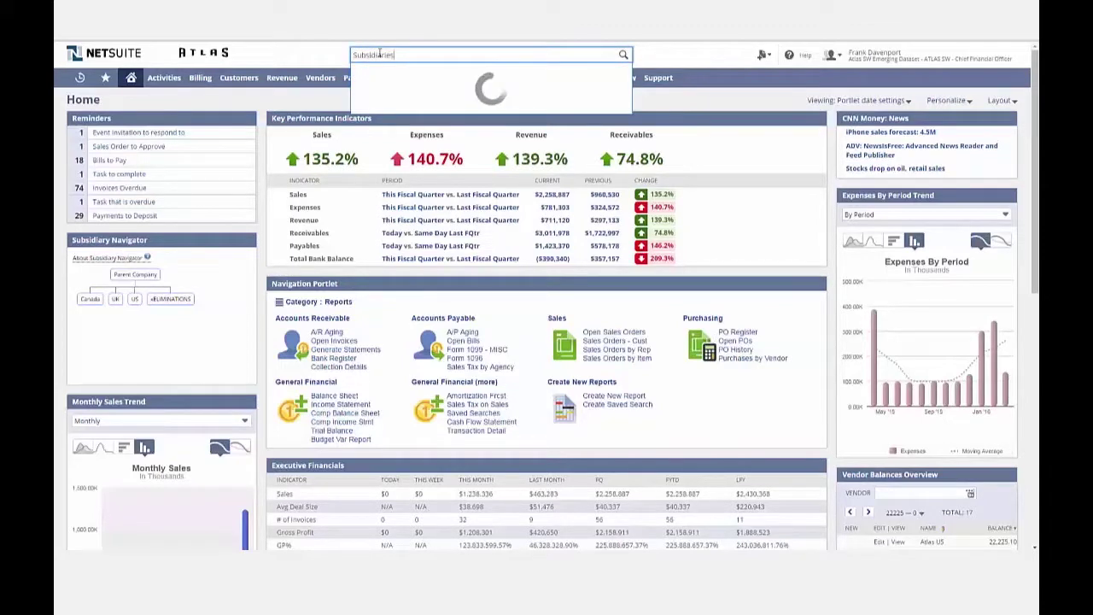
left_click(389, 88)
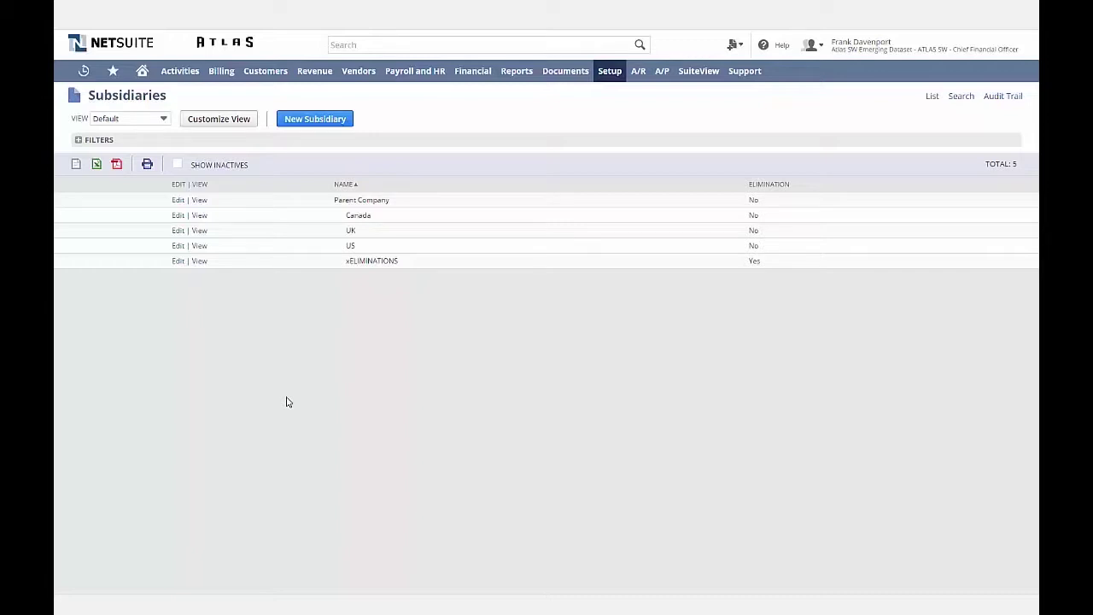
- Open the UK subsidiary, keep English (International) as its language, and show the Nexuses subtab
left_click(198, 231)
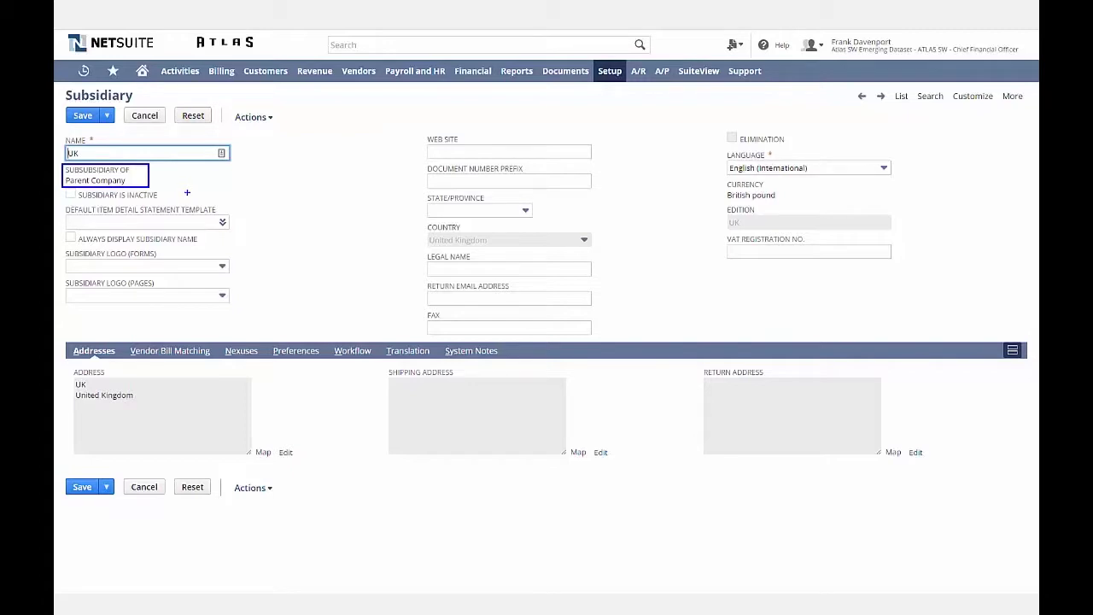
left_click(851, 172)
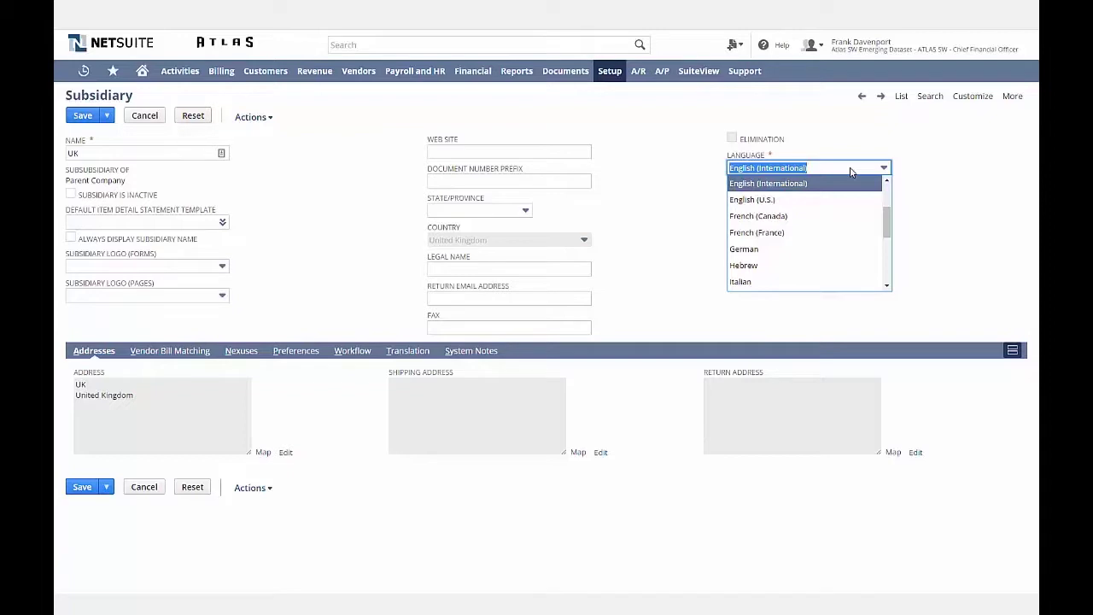
left_click(851, 172)
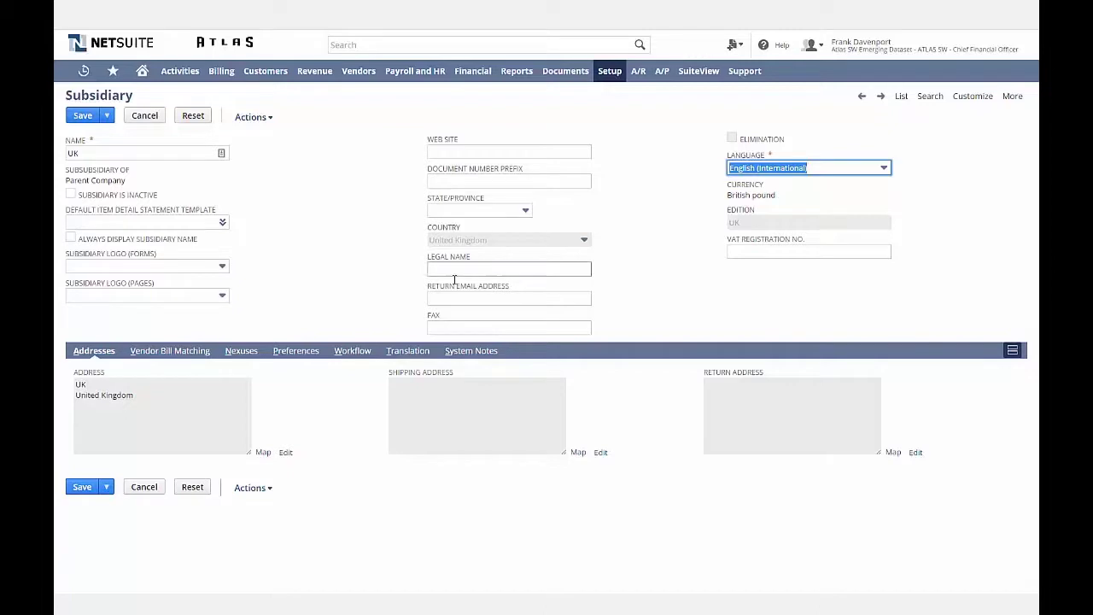
left_click(240, 351)
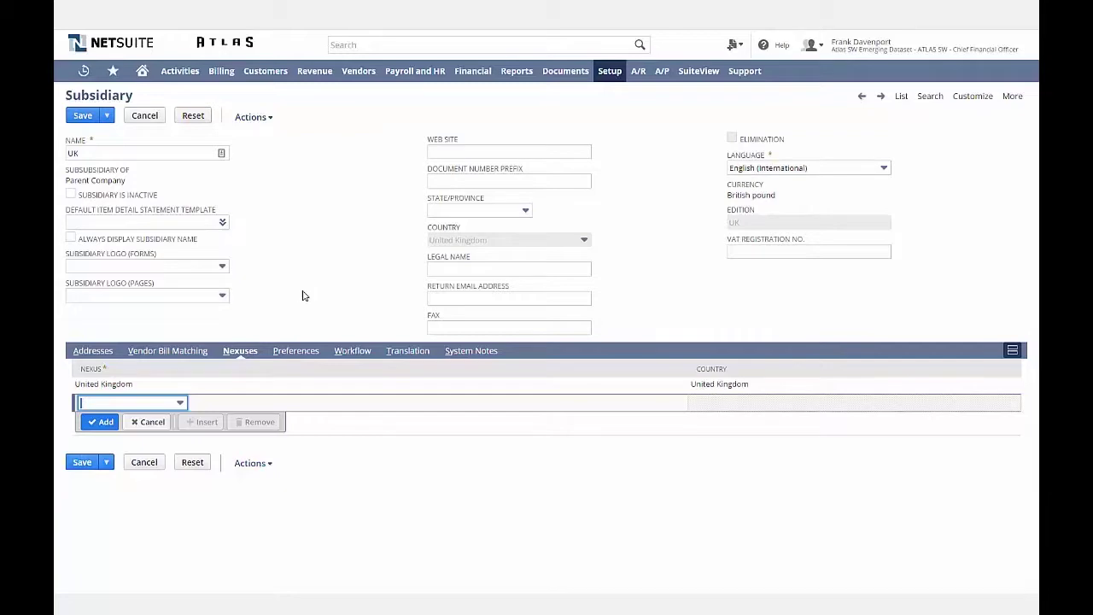
- Return to the Home dashboard from the navigation bar
left_click(142, 73)
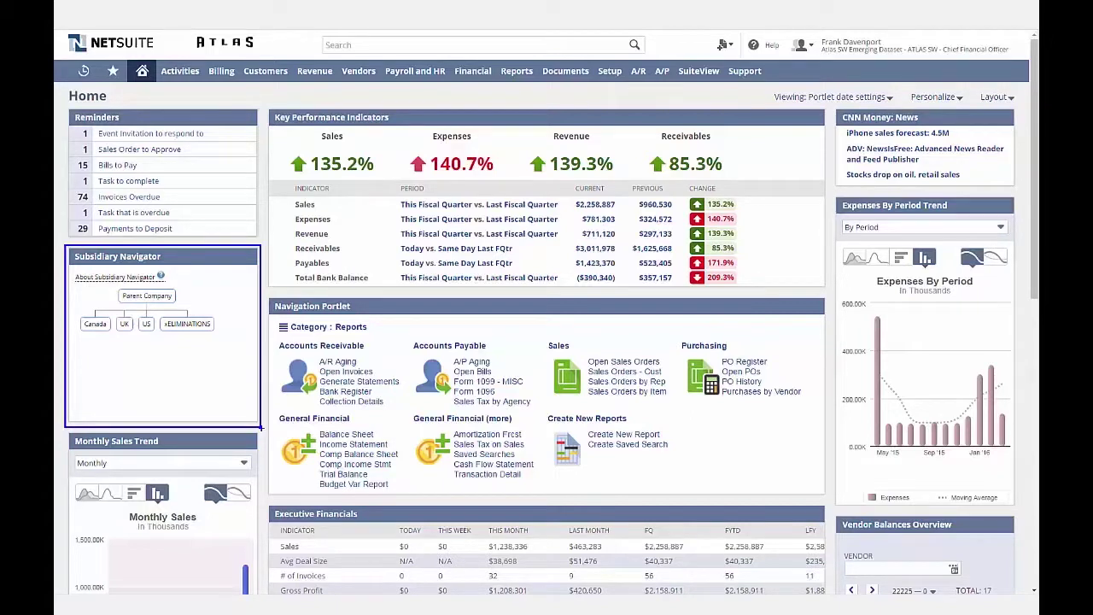
left_click(124, 324)
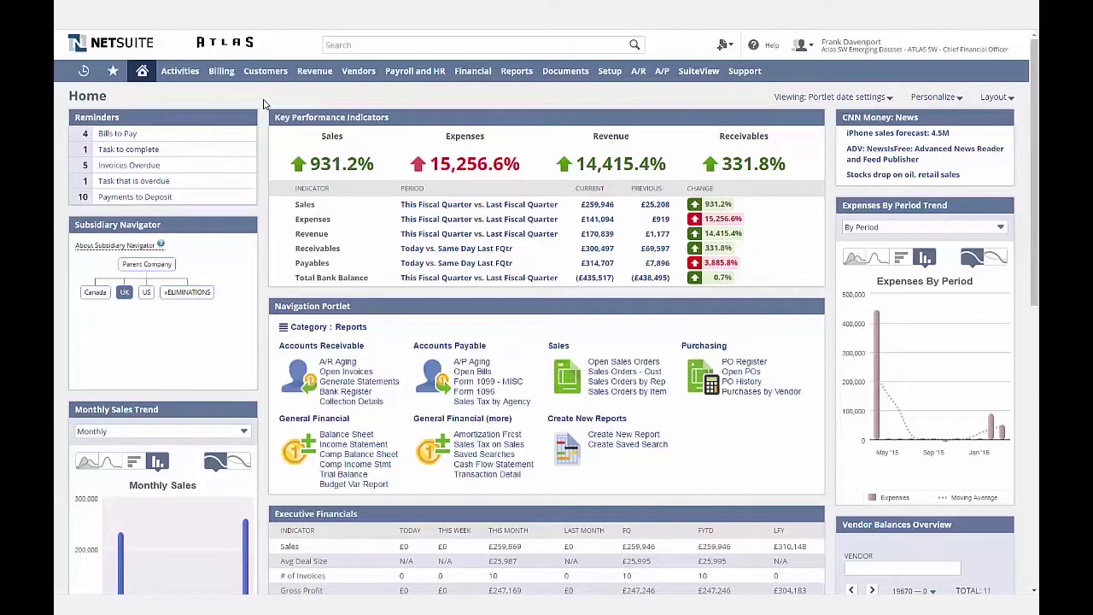
left_click(142, 265)
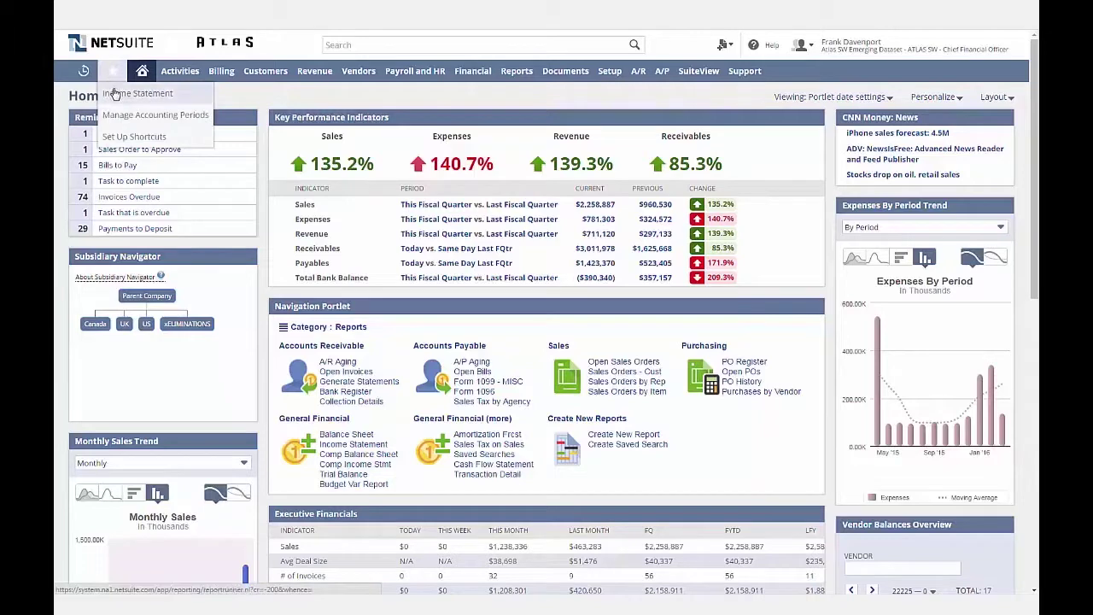
- Open the Income Statement shortcut and refresh it with Column set to Subsidiary
left_click(117, 94)
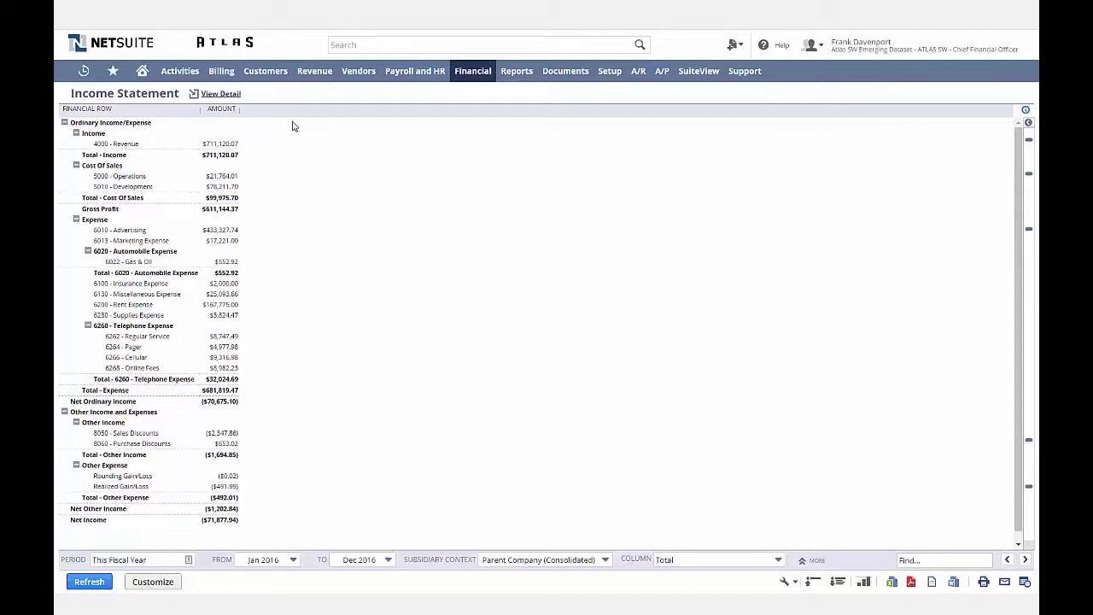
left_click(710, 561)
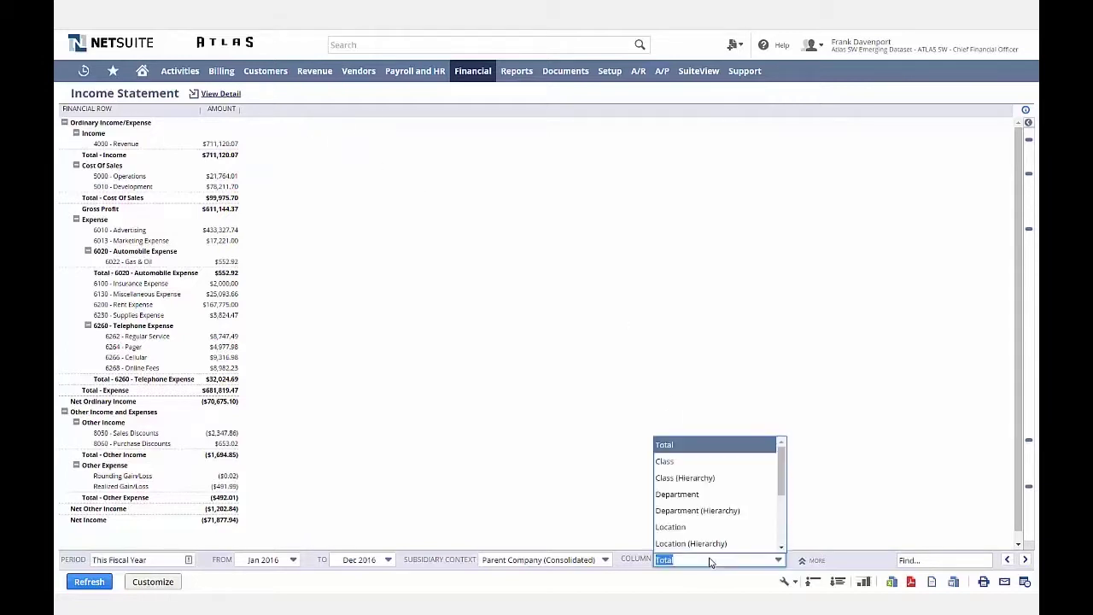
scroll(785, 468, "down", 3)
left_click(670, 484)
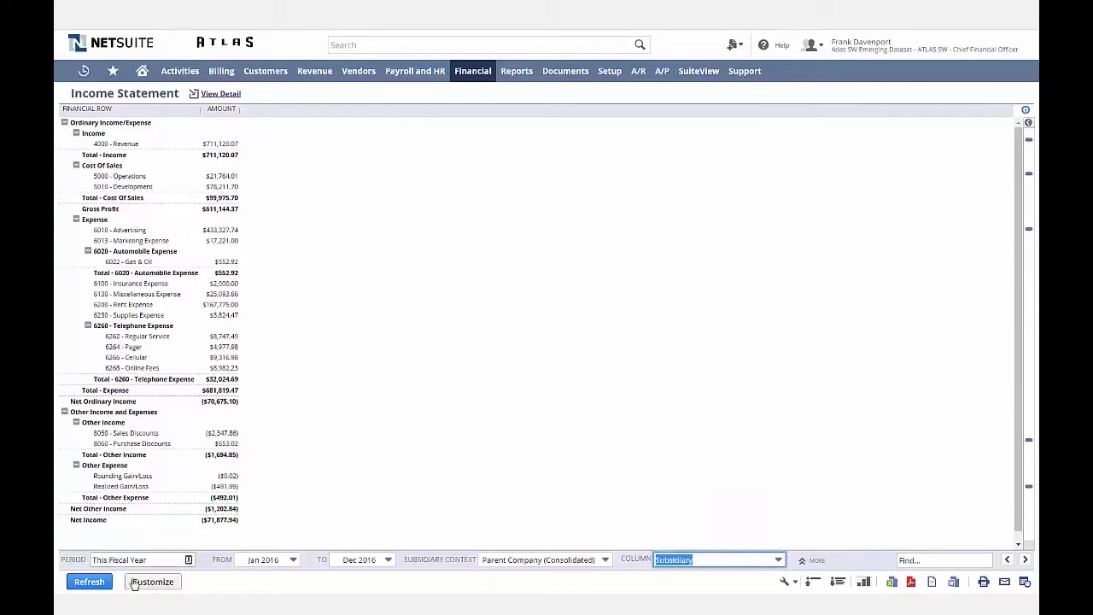
left_click(88, 584)
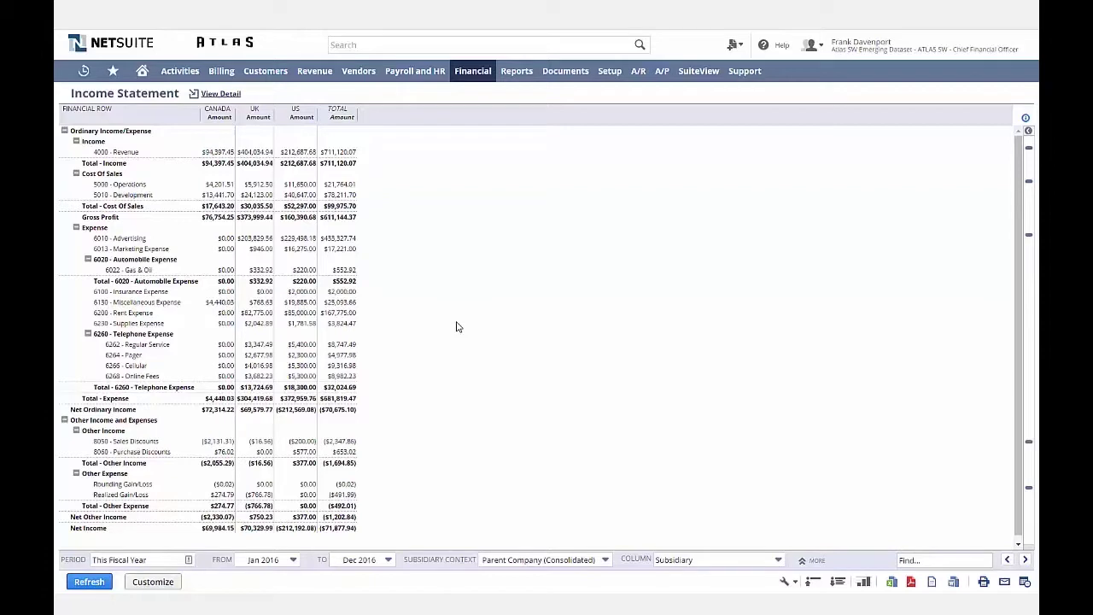
- Refresh the income statement in UK subsidiary context and drill into 6230 - Supplies Expense
left_click(546, 564)
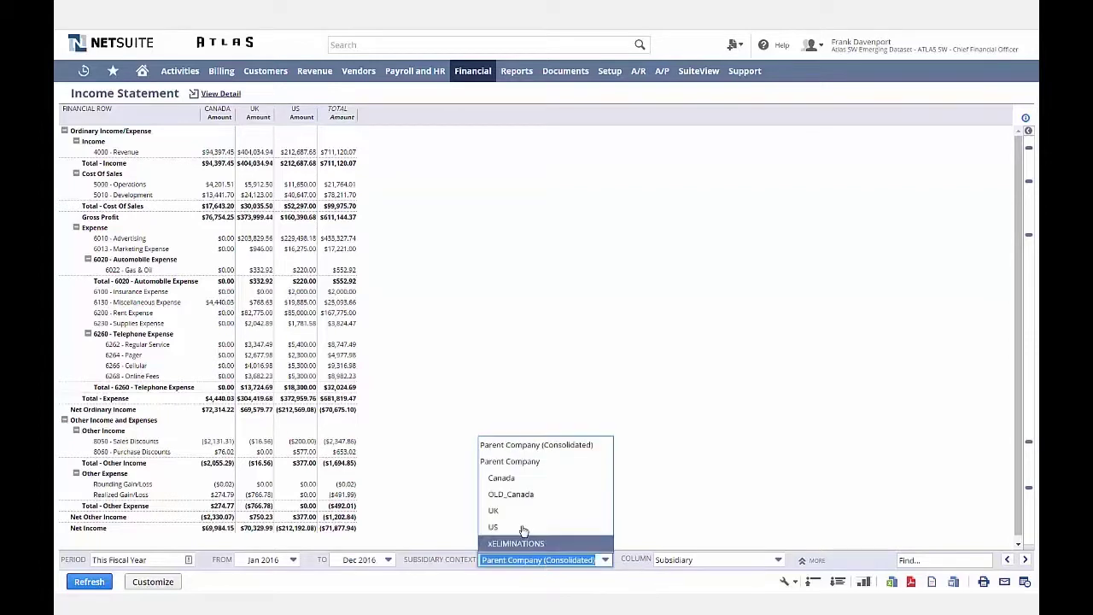
left_click(495, 511)
left_click(88, 582)
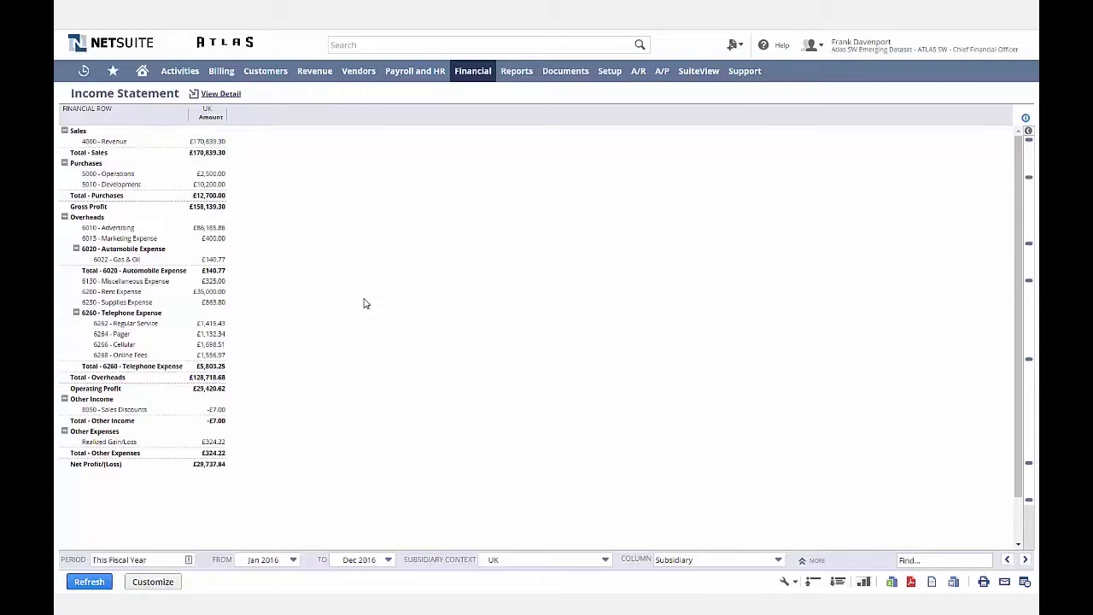
left_click(215, 305)
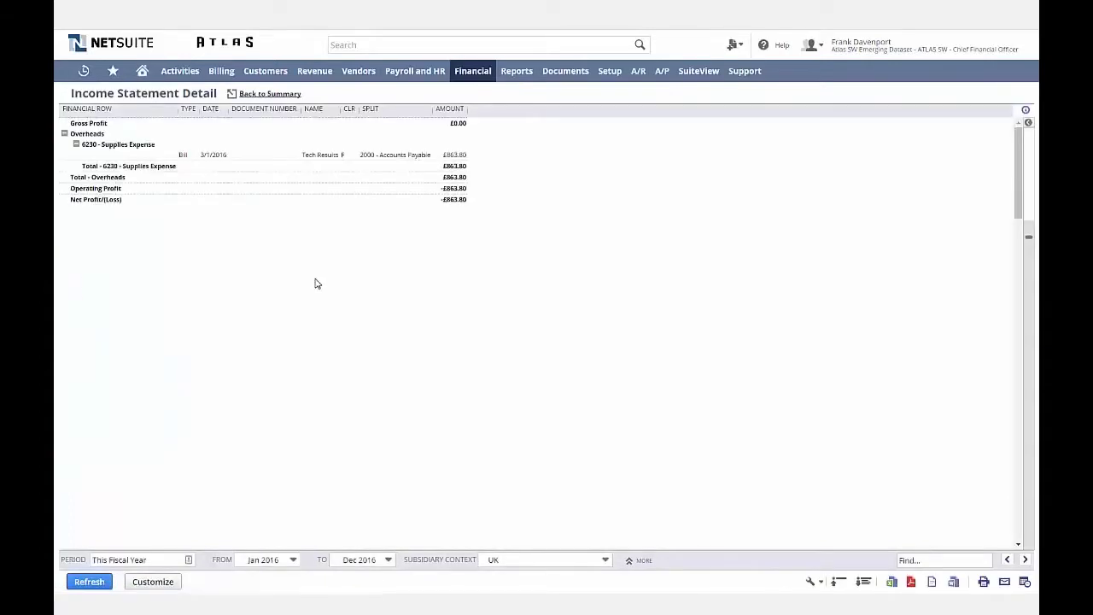
- Open the £863.80 Tech Results bill from the Supplies Expense detail
left_click(456, 157)
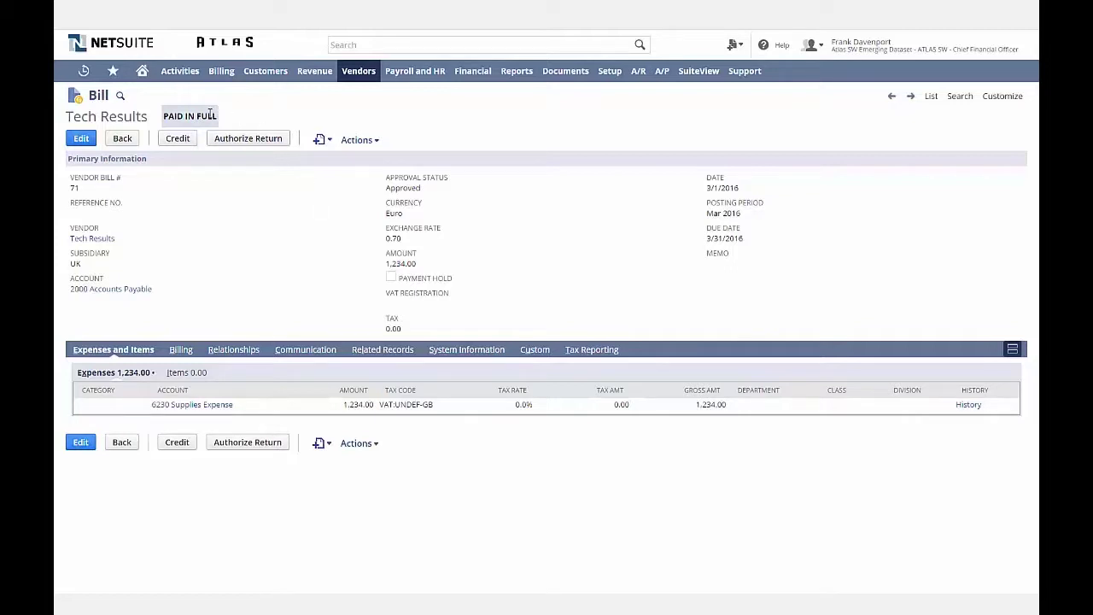
- Open the bill's 3/28/2016 payment and view its GL Impact
left_click(383, 351)
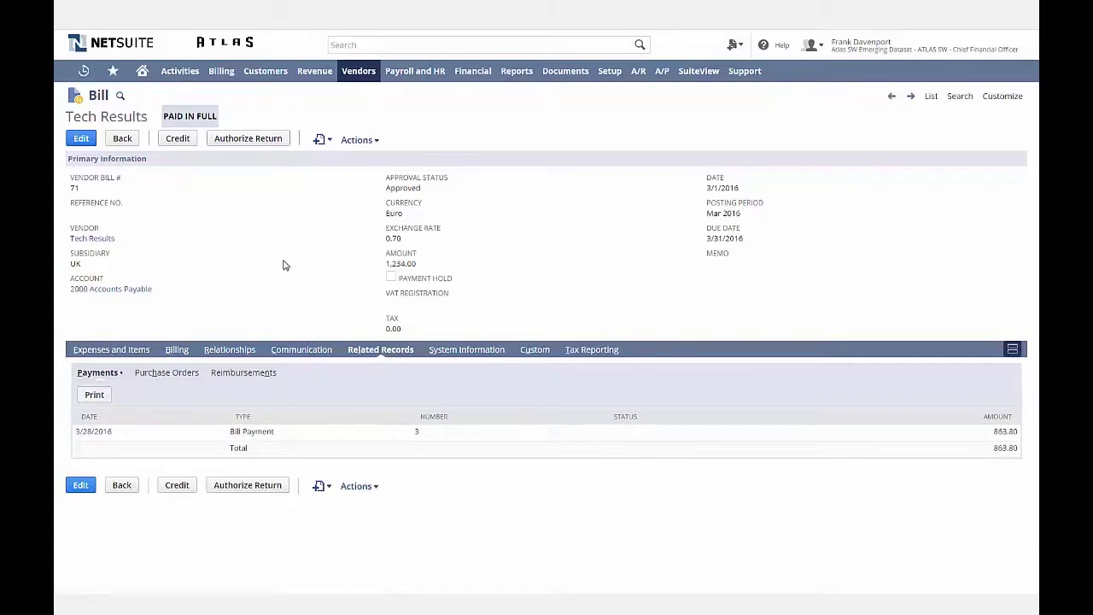
left_click(94, 433)
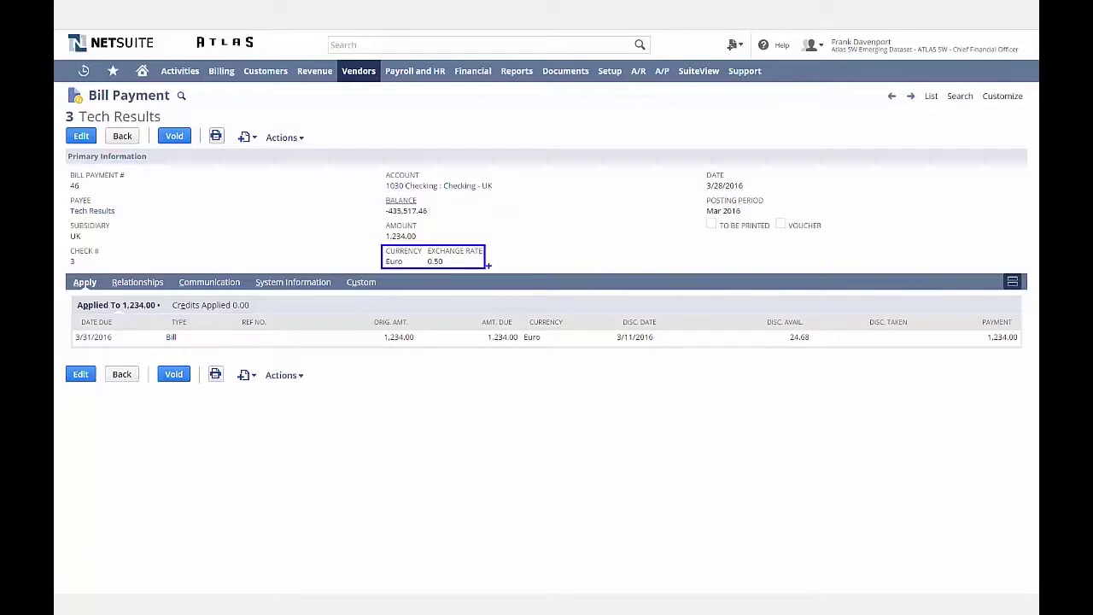
key("Escape")
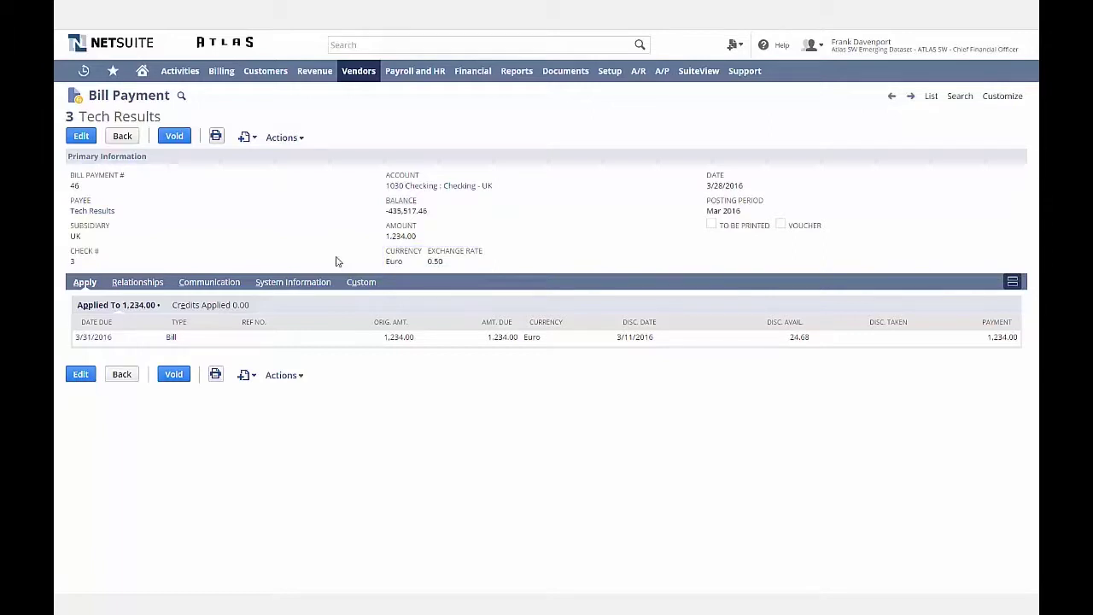
left_click(284, 136)
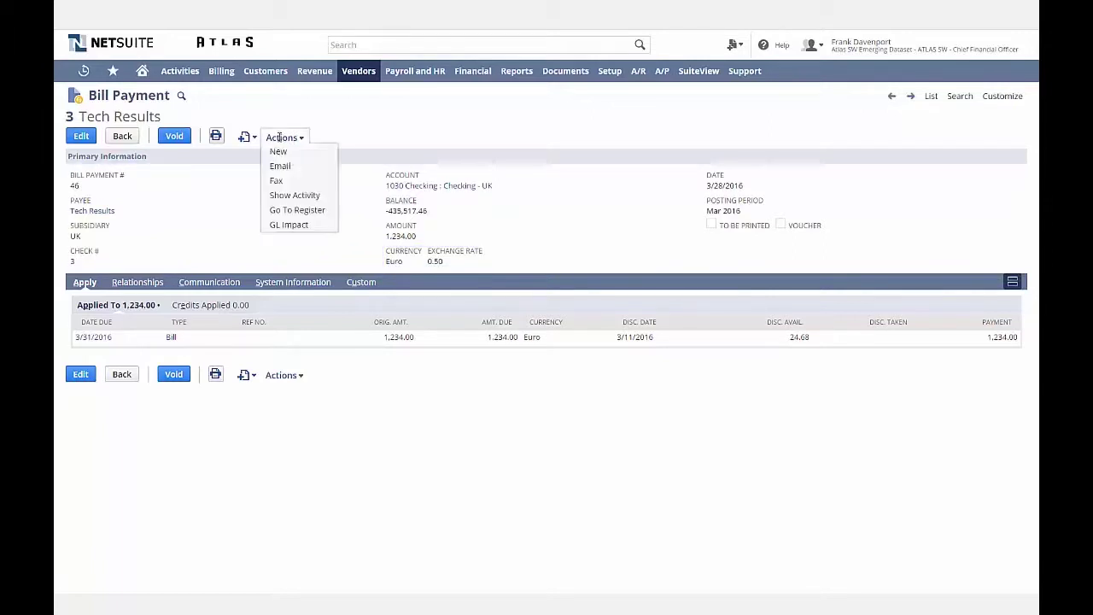
left_click(287, 224)
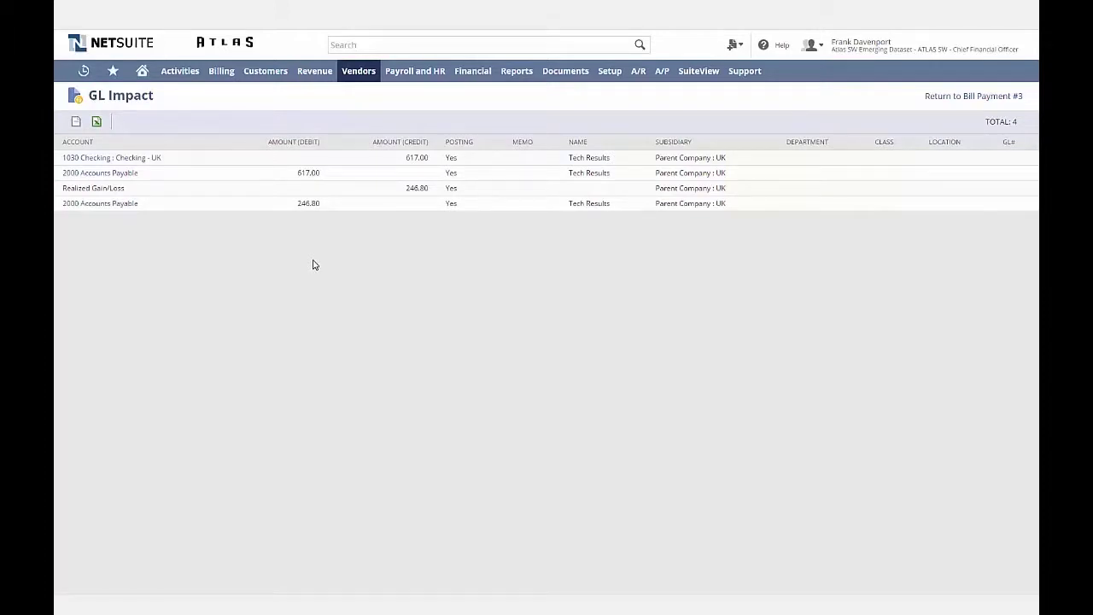
- Search 'Unrealize' and open the Unrealized Exchange Rate Gains and Losses report
left_click(358, 47)
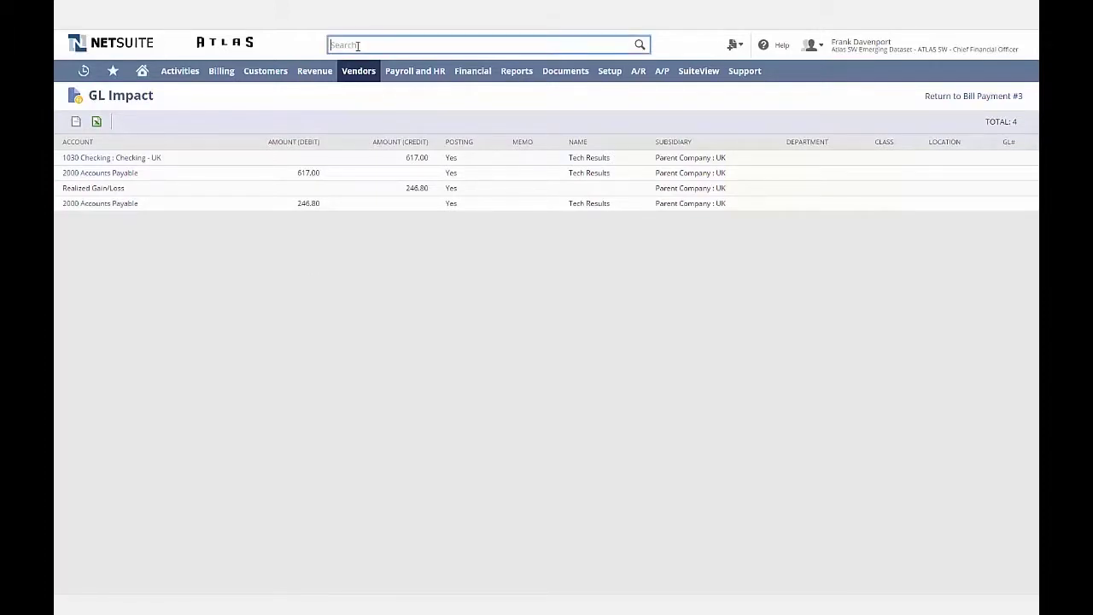
type("Unrealize")
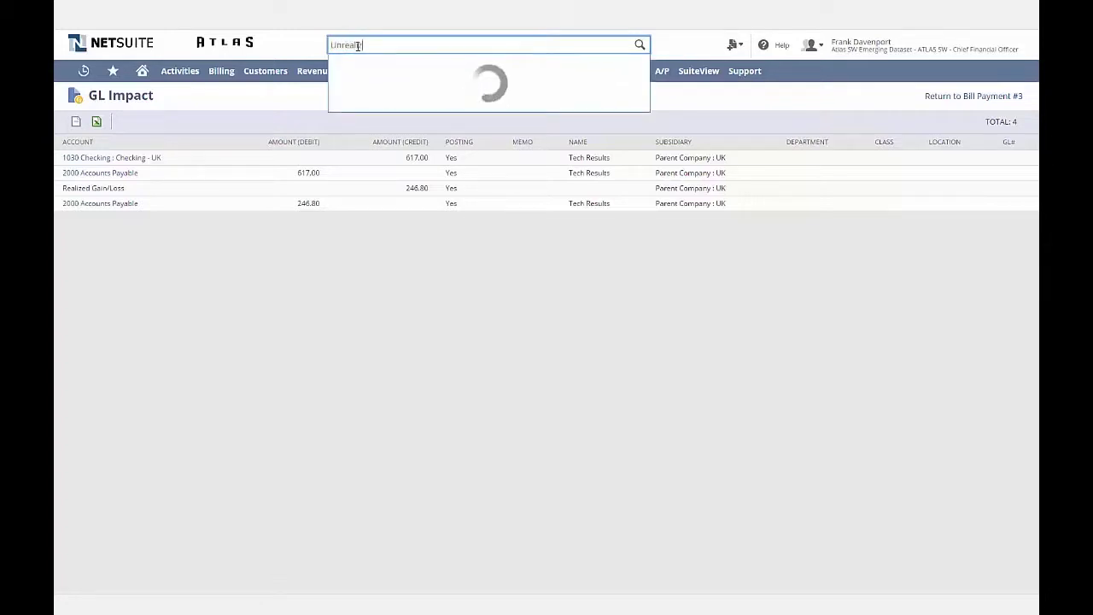
left_click(402, 64)
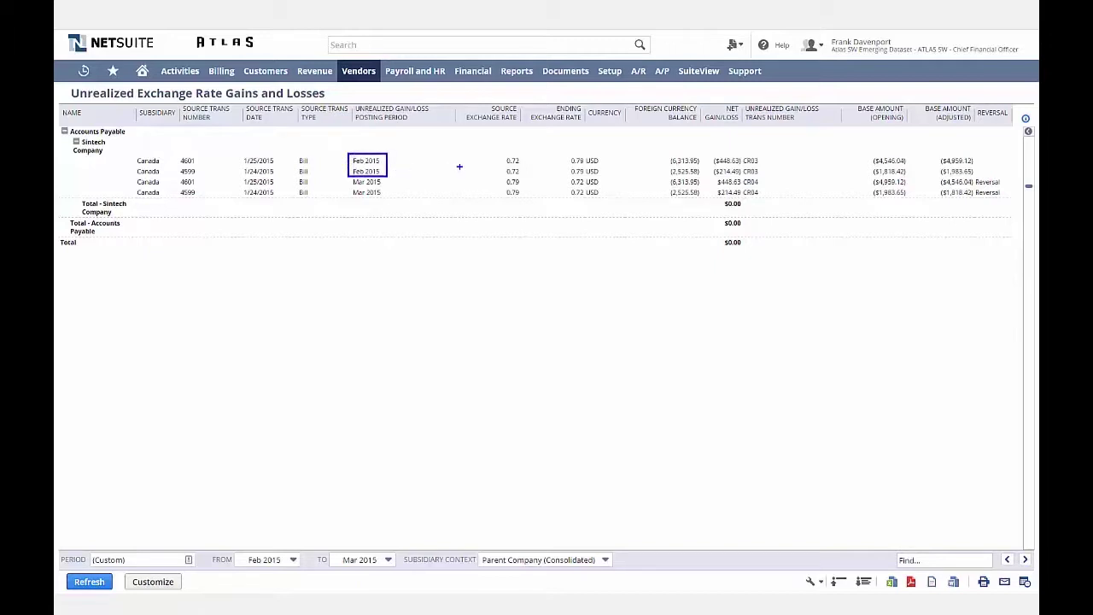
left_click_drag(499, 154, 522, 176)
left_click_drag(562, 151, 586, 176)
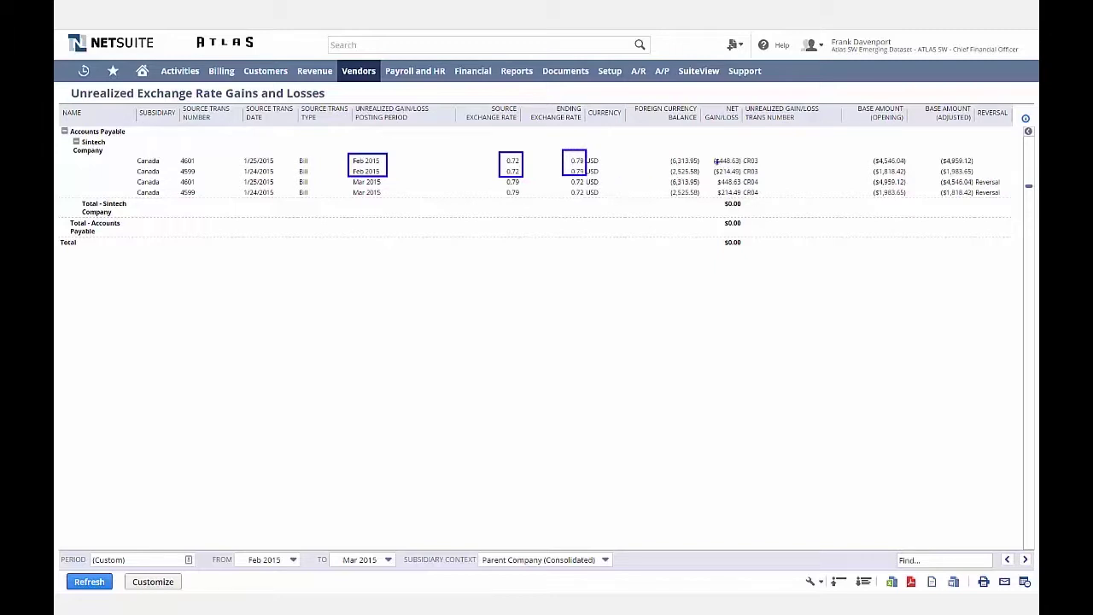
left_click_drag(708, 154, 743, 177)
key("Escape")
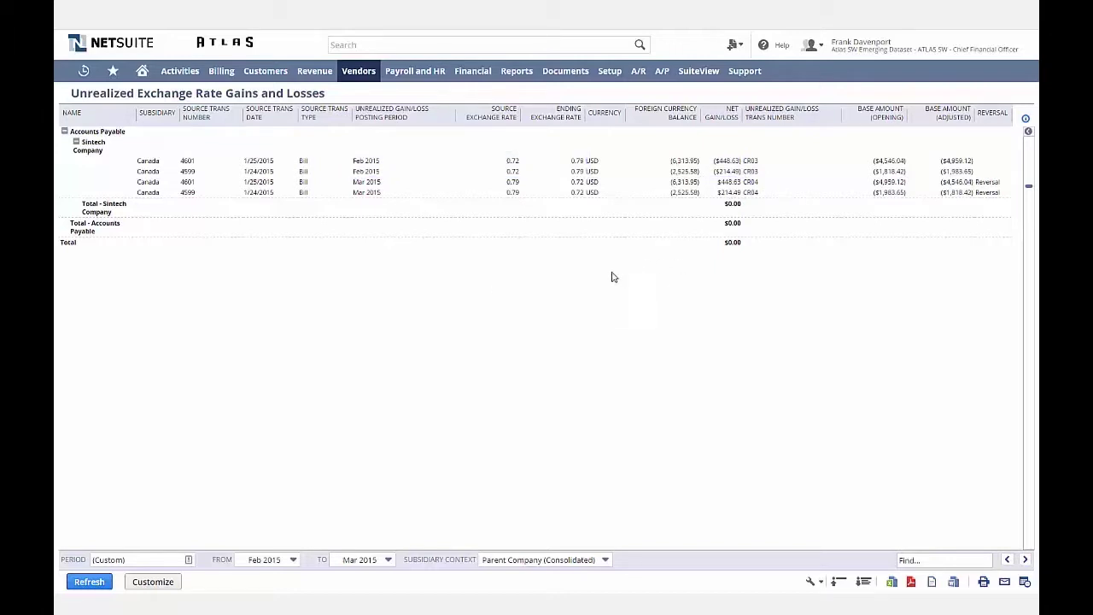
left_click_drag(349, 176, 389, 197)
left_click_drag(500, 176, 524, 195)
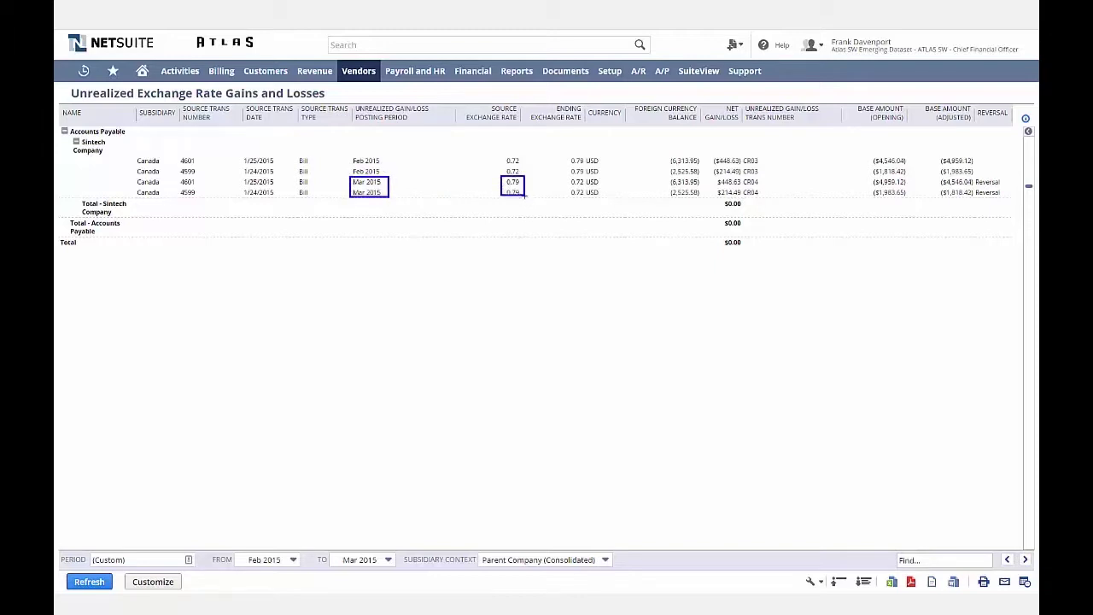
left_click_drag(971, 176, 1005, 196)
- Open Manage Accounting Periods and highlight the Lock and Revalue Open Foreign Currency Balances tasks
mouse_move(113, 71)
left_click(126, 135)
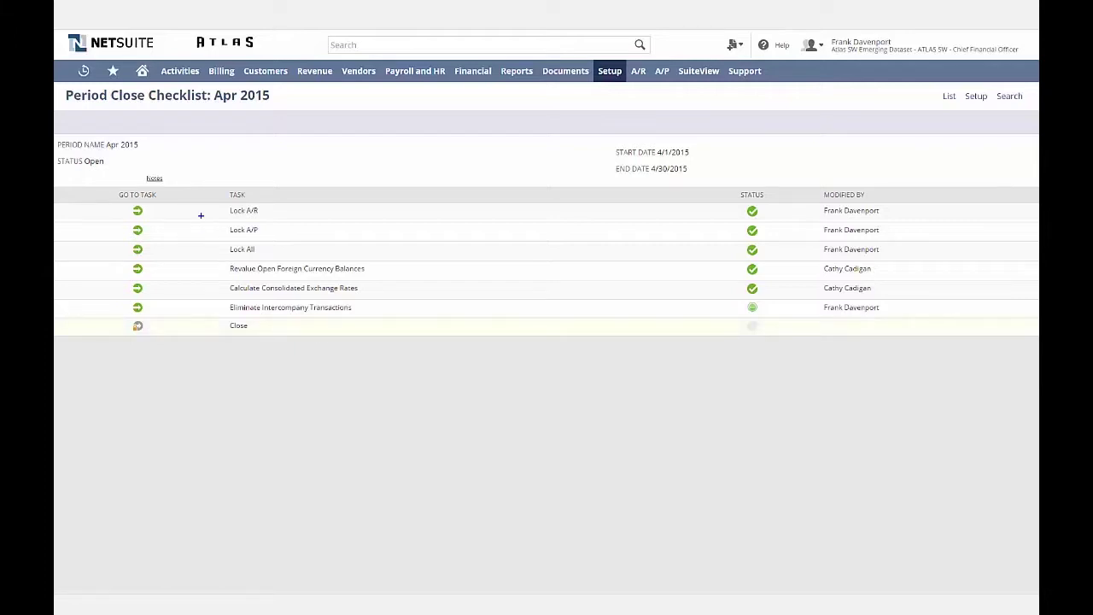
mouse_move(130, 202)
left_mouse_down()
mouse_move(268, 244)
mouse_move(269, 258)
left_mouse_up()
left_click_drag(126, 261, 373, 280)
- Search 'JE145', open the journal, and highlight its US and UK subsidiary lines
left_click(351, 43)
type("JE145")
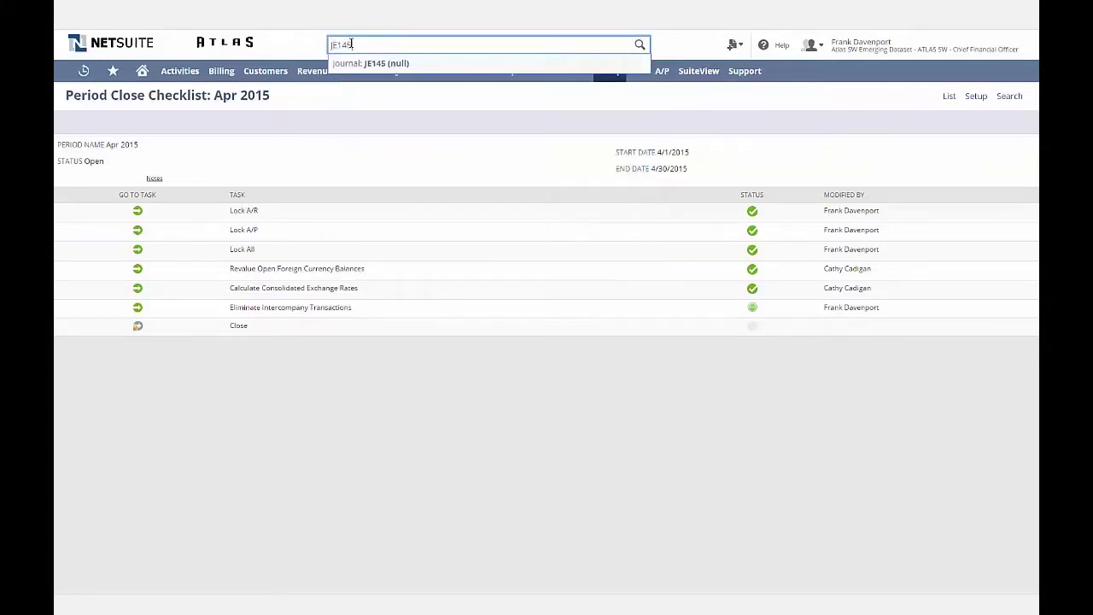
left_click(376, 63)
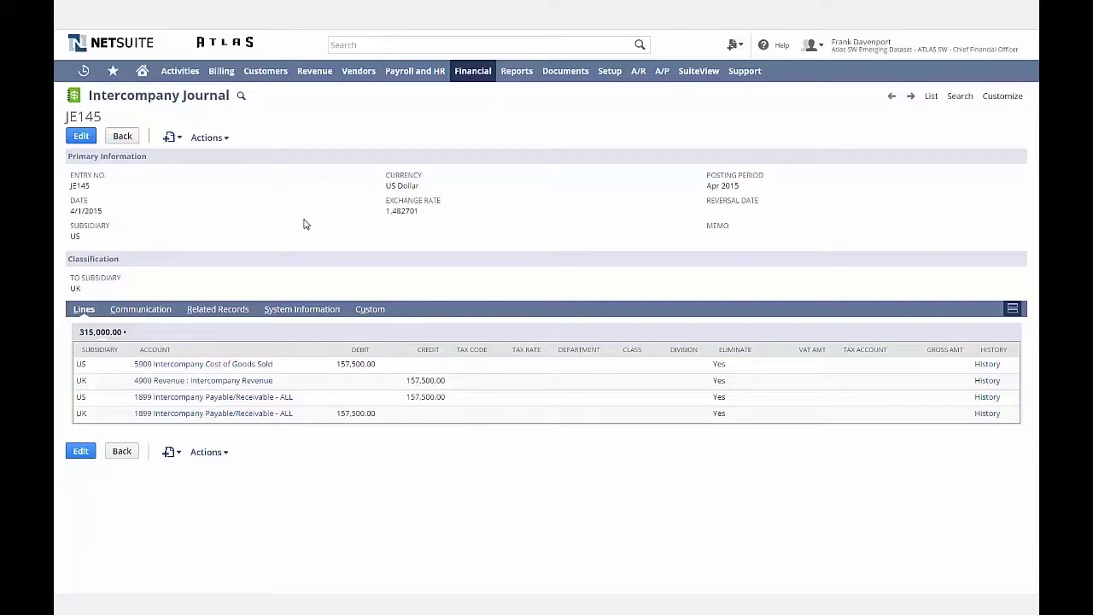
left_click_drag(69, 349, 115, 392)
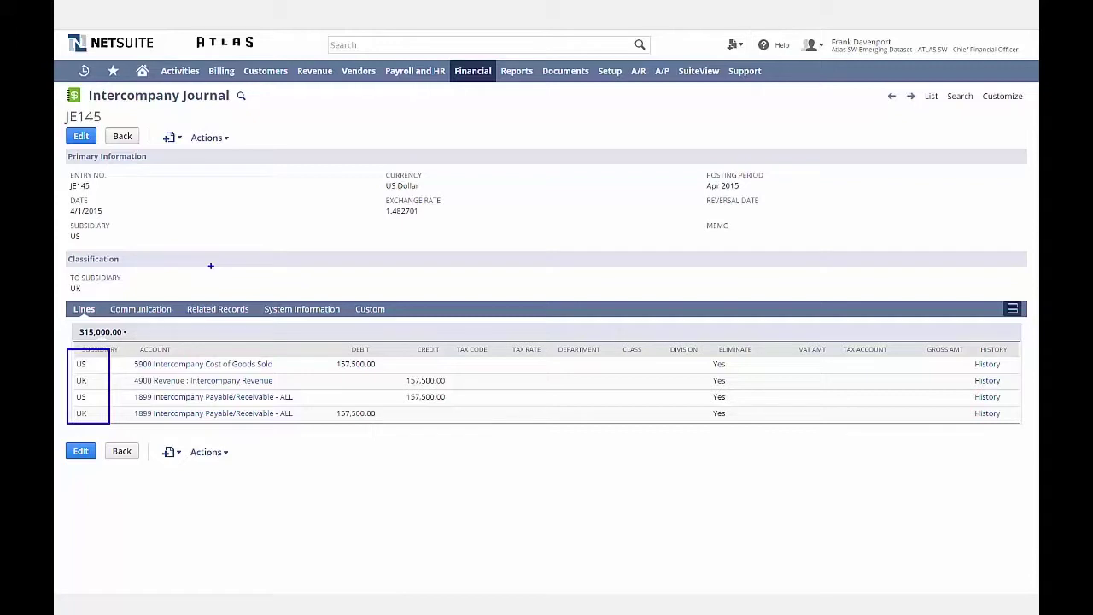
- Run the Income Statement with columns broken out by Subsidiary
mouse_move(113, 70)
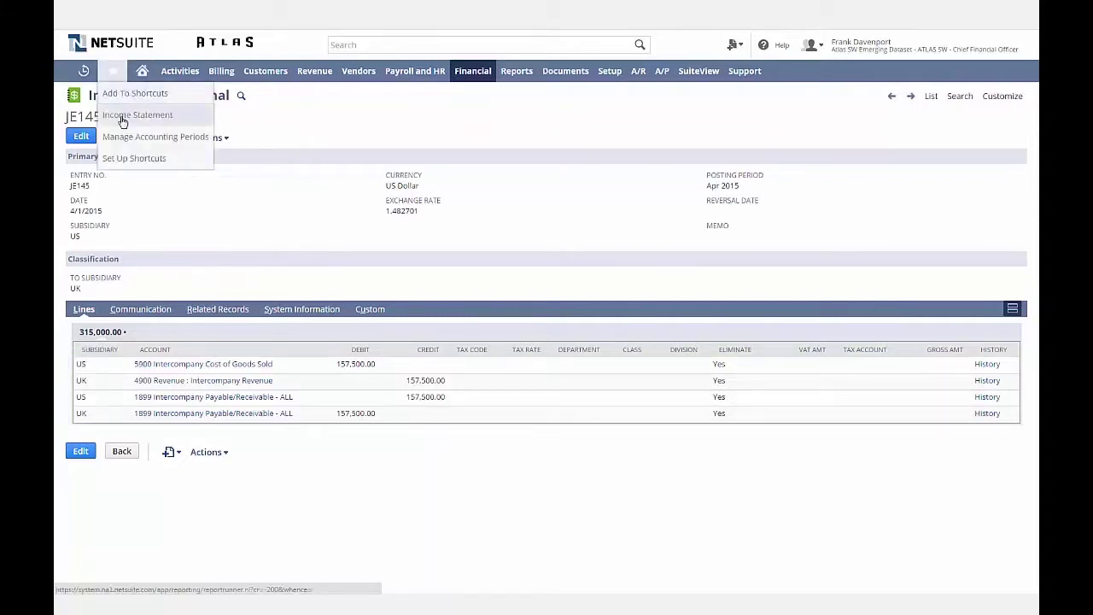
left_click(121, 118)
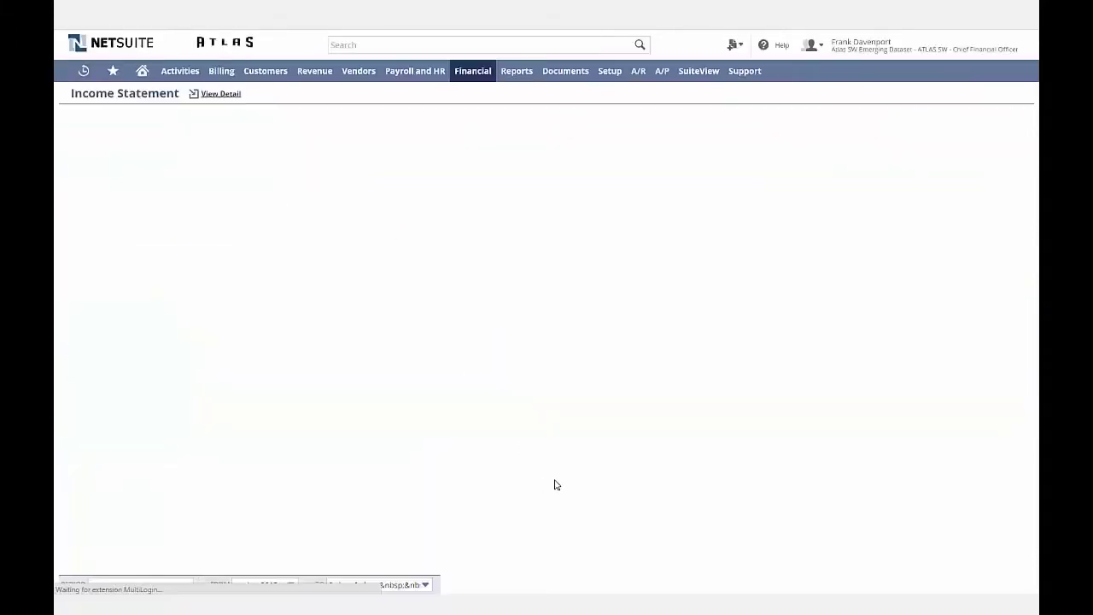
left_click(695, 560)
left_click_drag(772, 483, 775, 496)
scroll(692, 495, "down", 2)
left_click(683, 498)
left_click(89, 581)
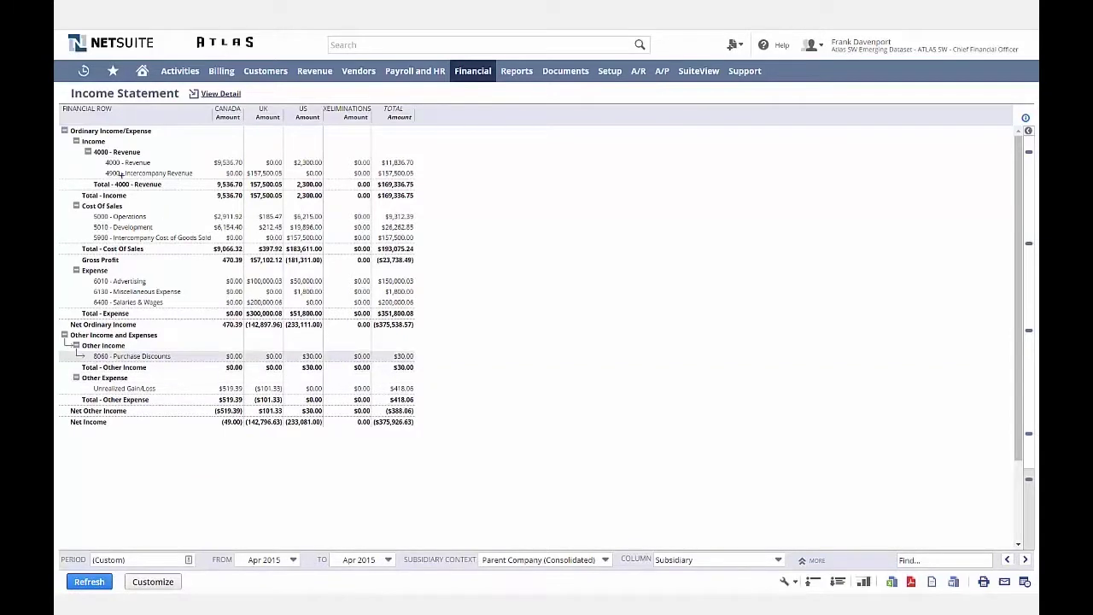
- Highlight the 4900 Intercompany Revenue and intercompany cost rows and totals, then open Eliminate Intercompany Transactions
left_click_drag(100, 163, 282, 179)
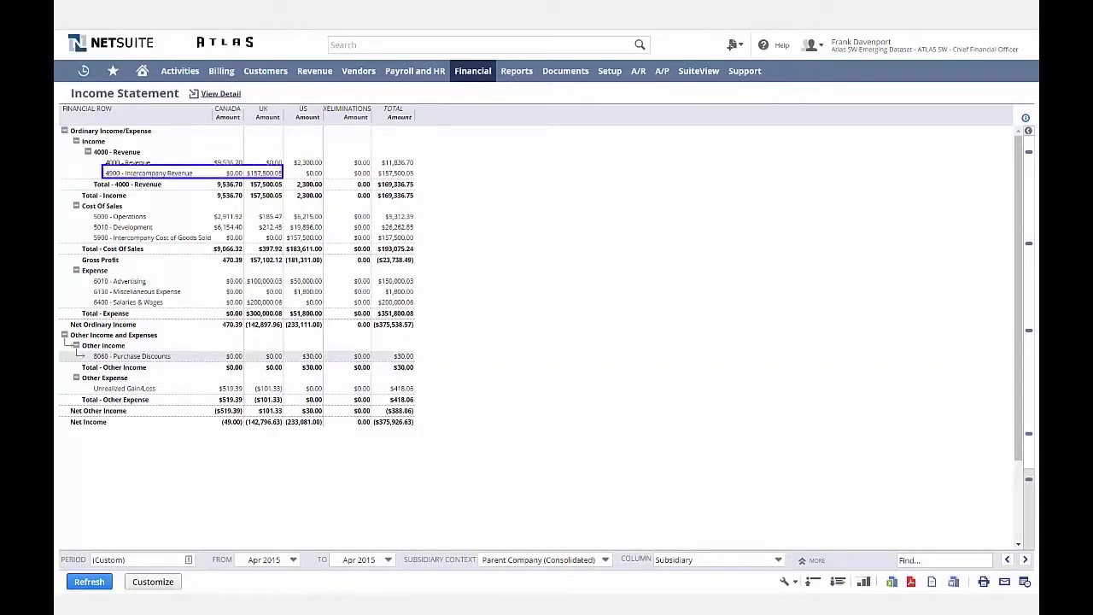
left_click_drag(285, 232, 323, 243)
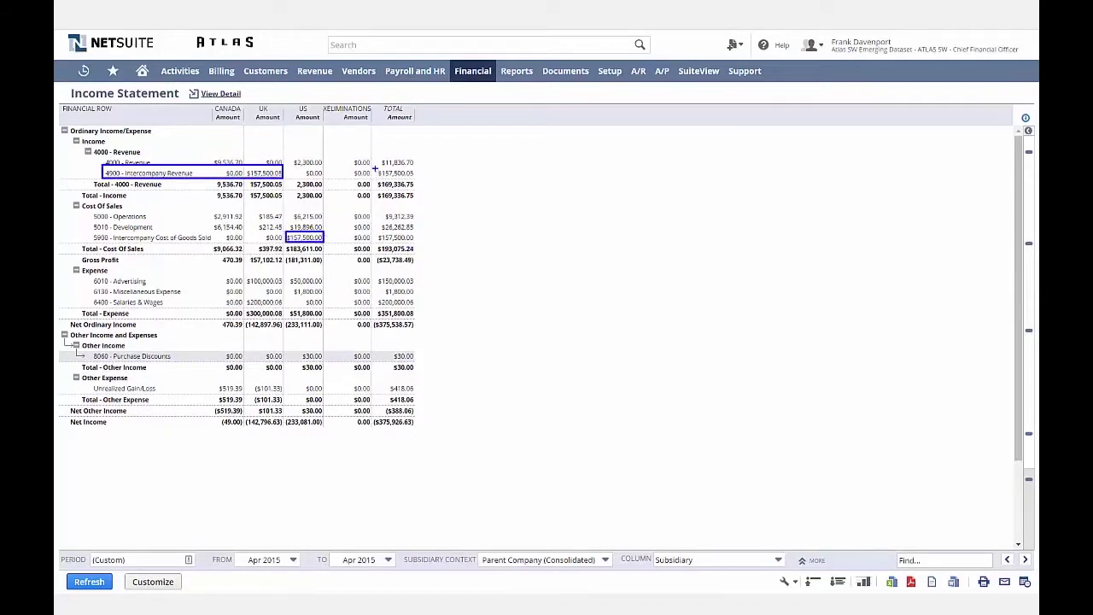
left_click_drag(373, 166, 418, 179)
left_click_drag(374, 229, 418, 244)
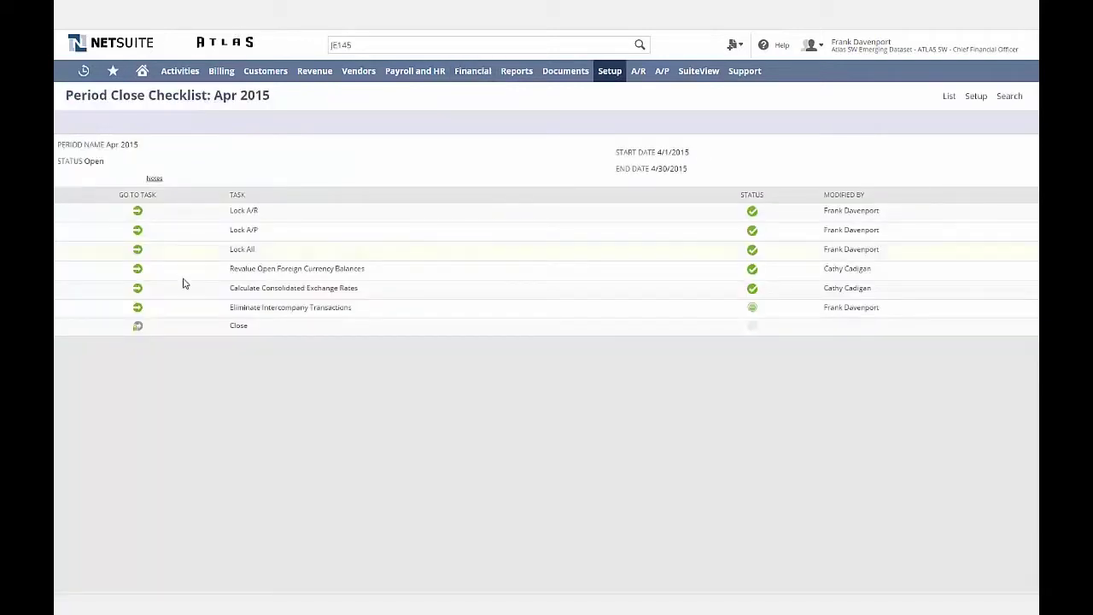
left_click(138, 307)
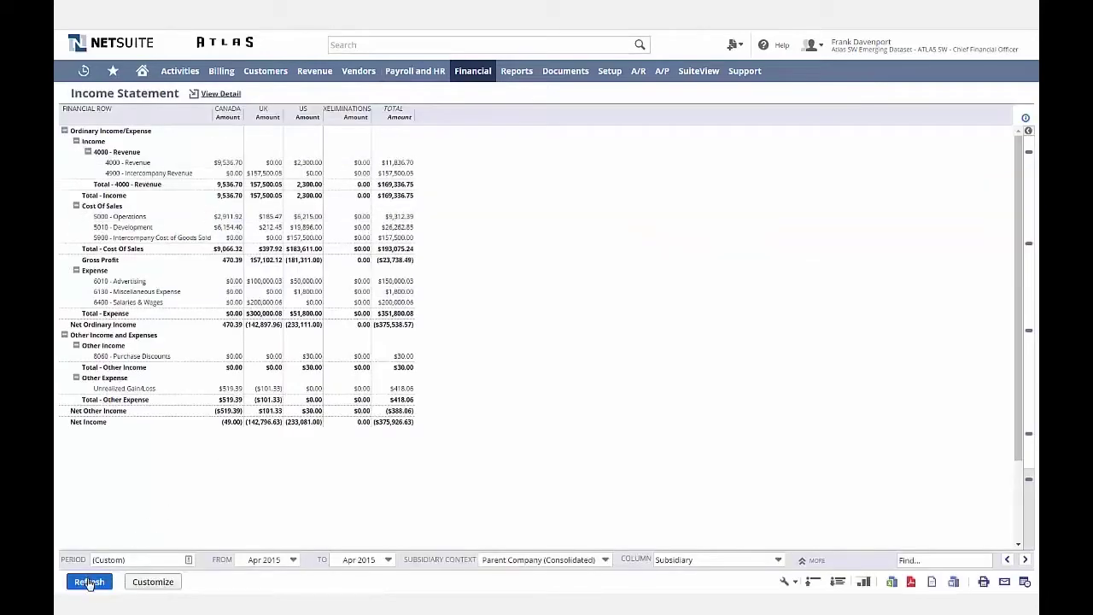
- Refresh the Income Statement to confirm intercompany revenue and cost totals are now $0.00
left_click(89, 582)
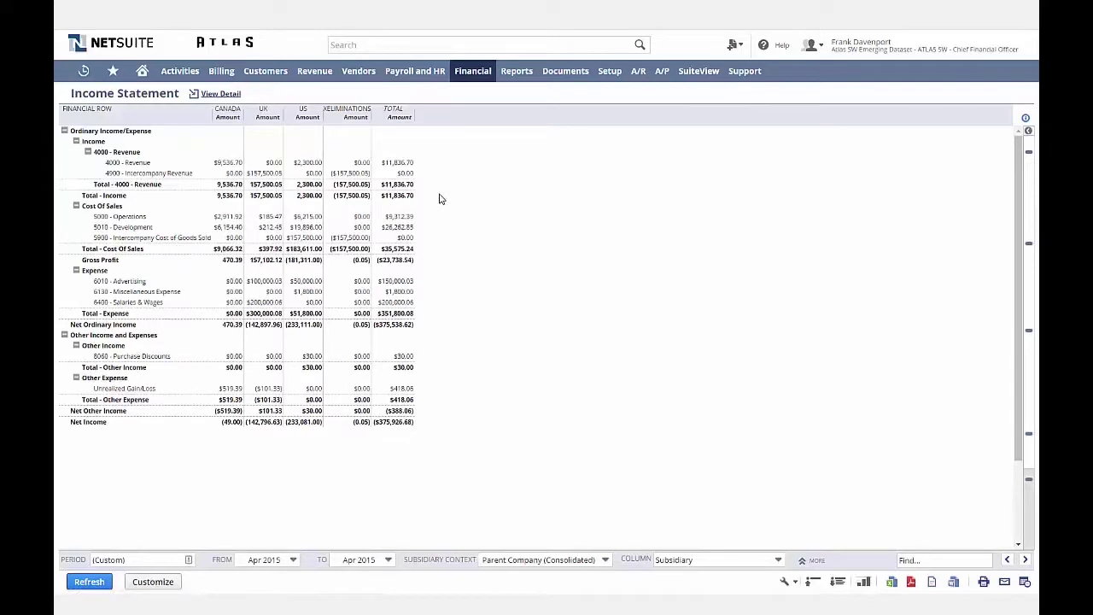
left_click_drag(372, 167, 417, 177)
left_click_drag(370, 232, 420, 244)
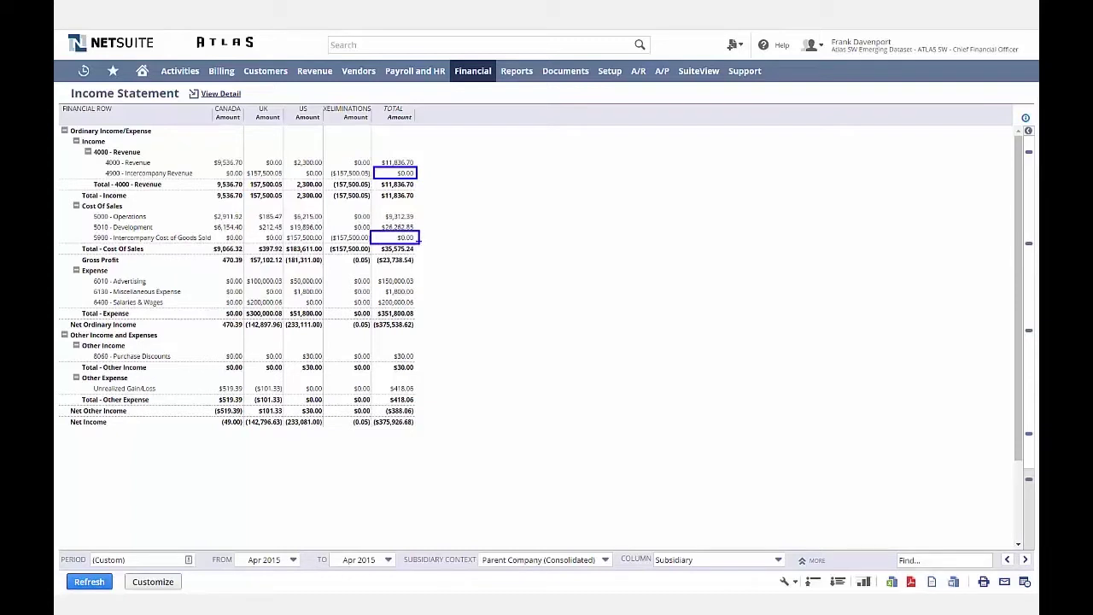
key("Escape")
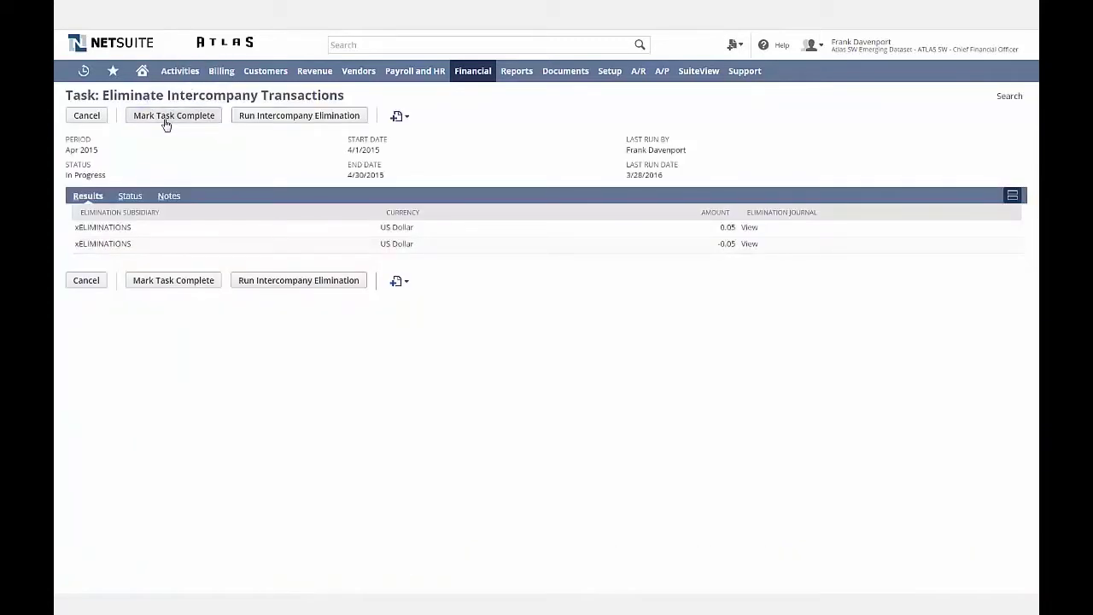
- Mark the intercompany elimination task complete and close the April 2015 period
left_click(166, 124)
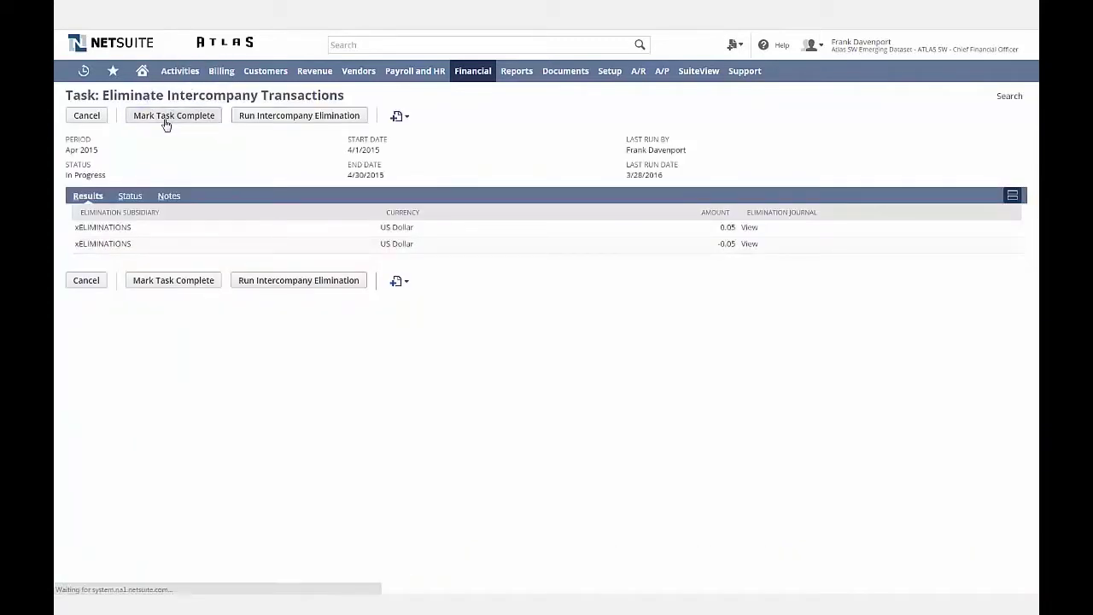
left_click(139, 330)
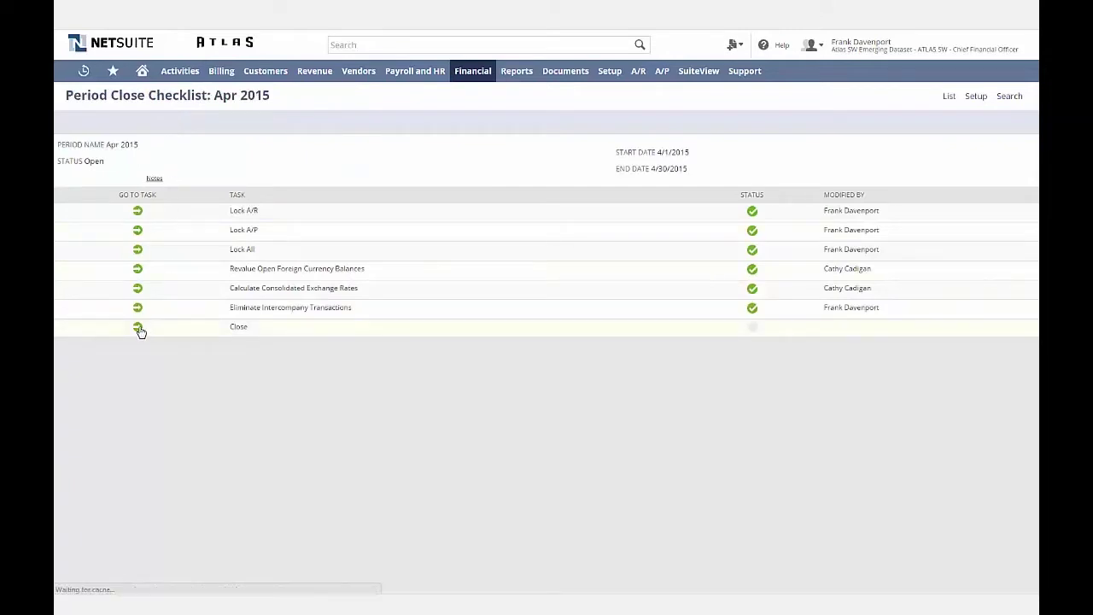
left_click(154, 118)
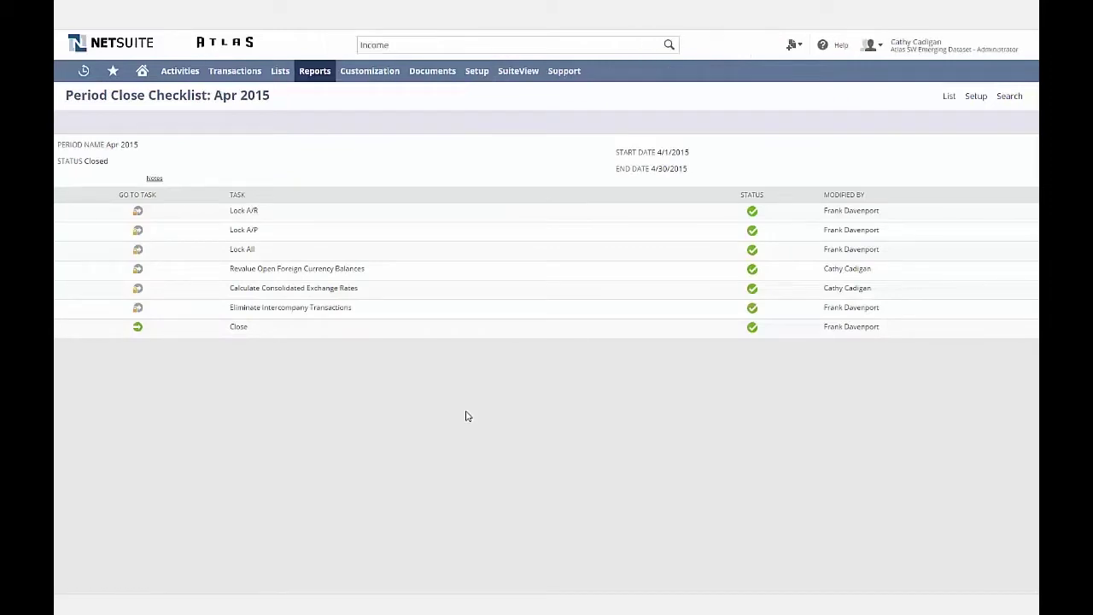
- Show international tax reports for the UK subsidiary with the tax period starting Jan 2016
mouse_move(327, 78)
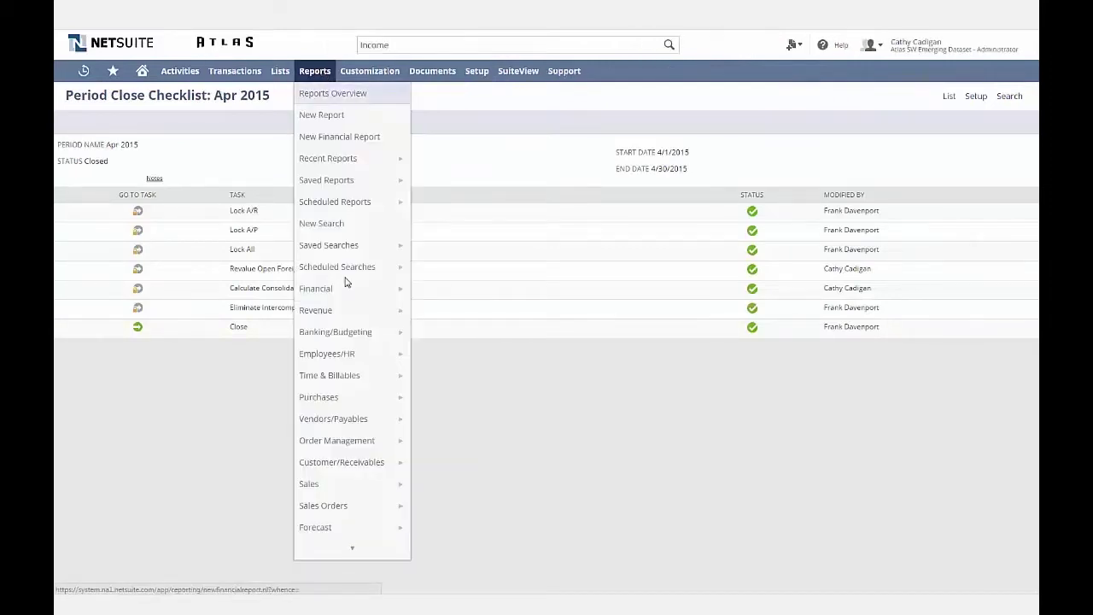
mouse_move(351, 554)
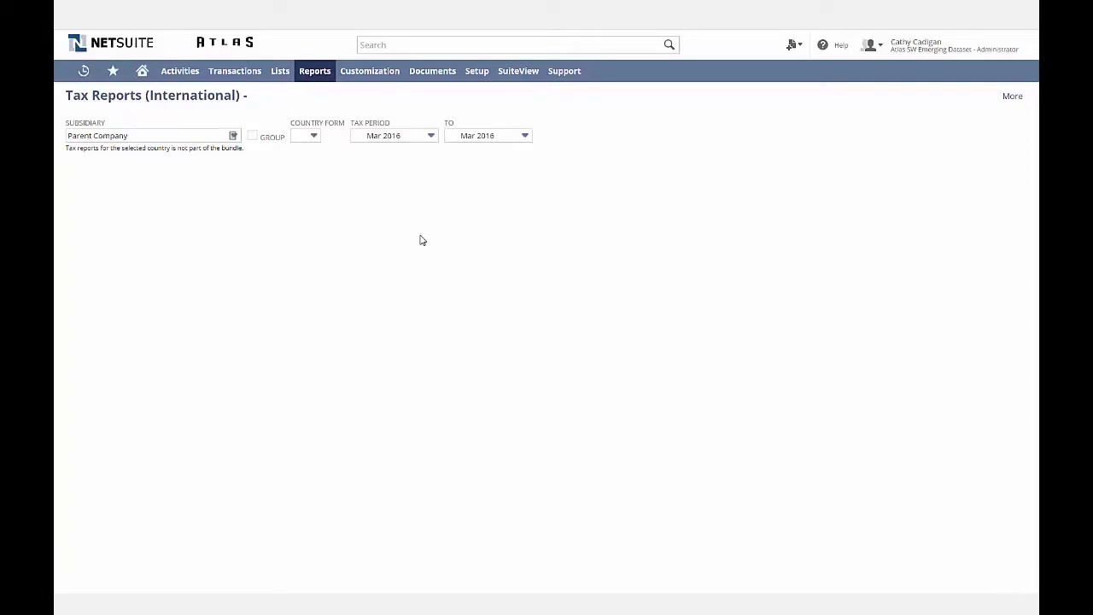
left_click(394, 138)
left_click(432, 150)
scroll(384, 164, "up", 1)
left_click(379, 166)
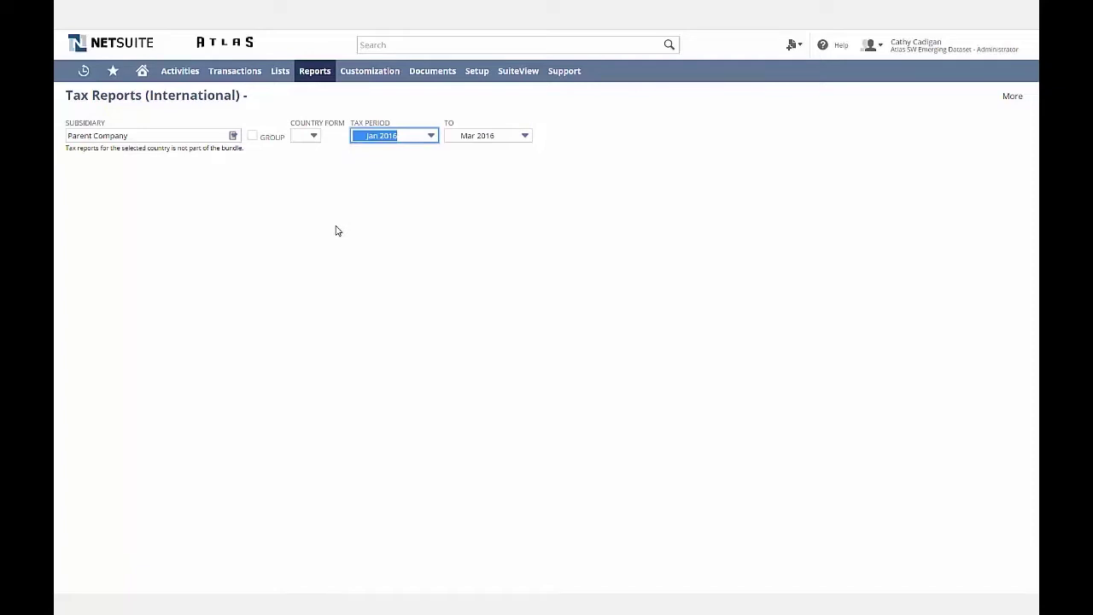
left_click(127, 137)
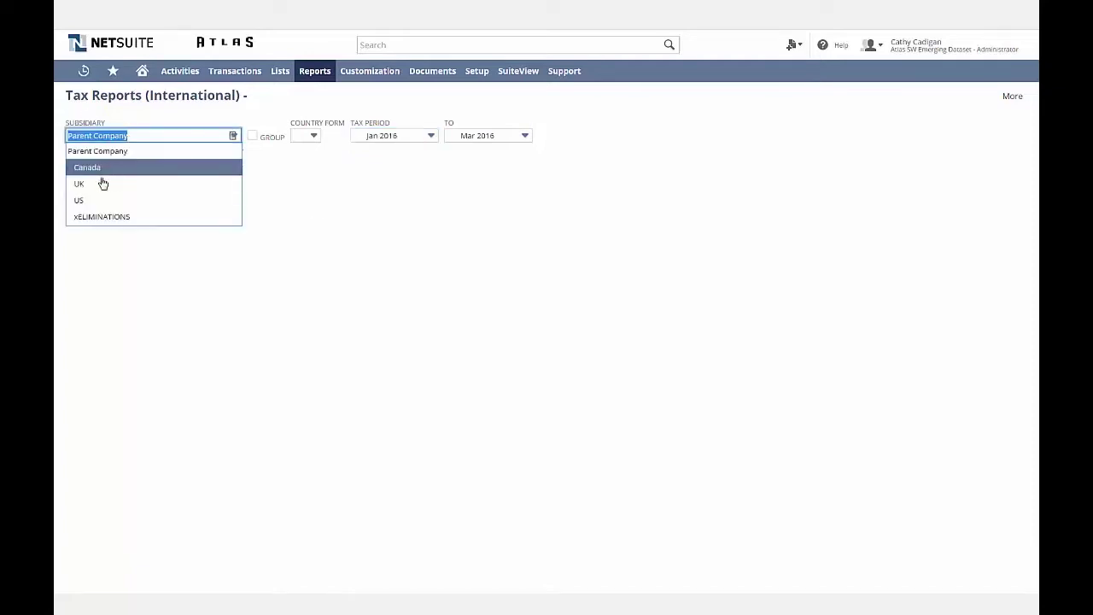
left_click(164, 187)
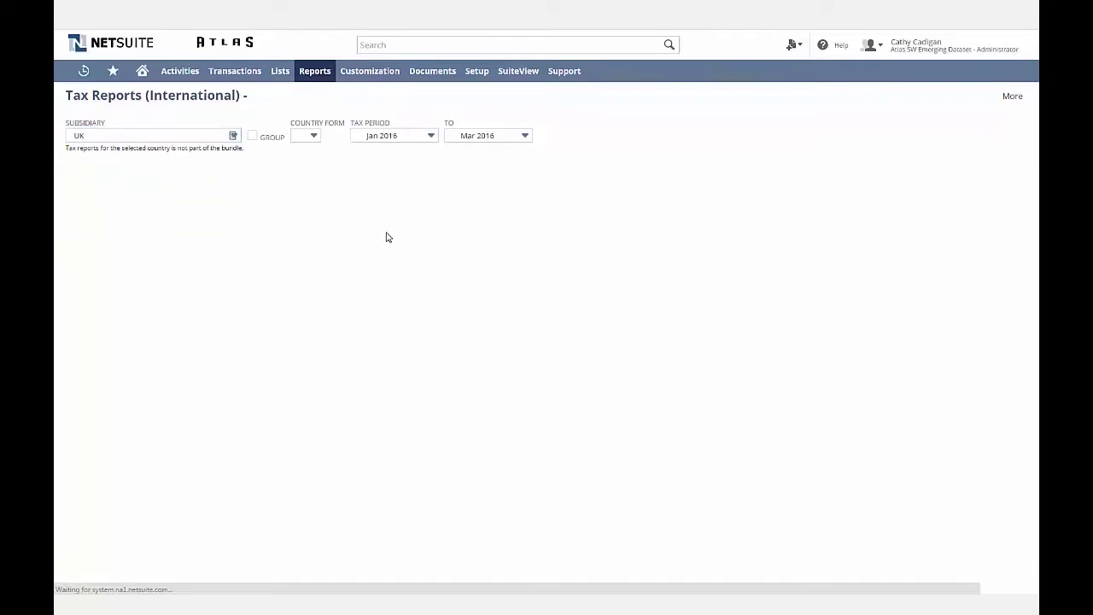